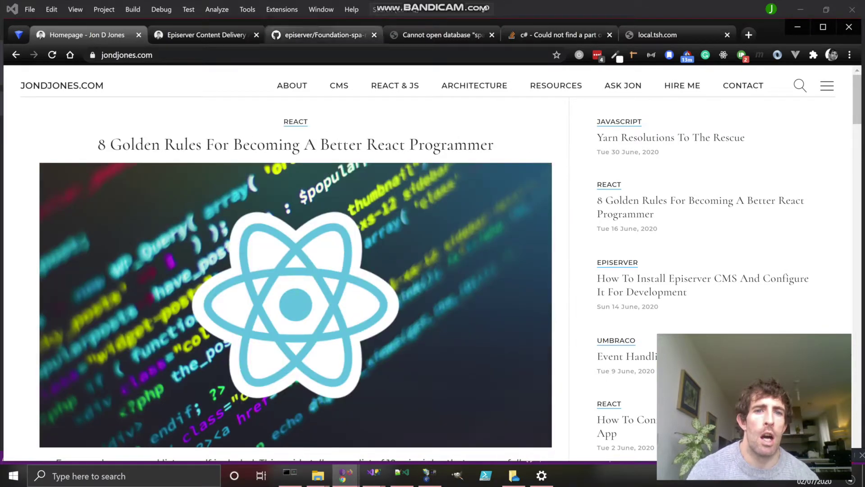
Step: Switch to the episerver/Foundation-spa-react GitHub tab with its HTTPS clone URL showing
{"action": "left_click", "coordinate": [325, 34]}
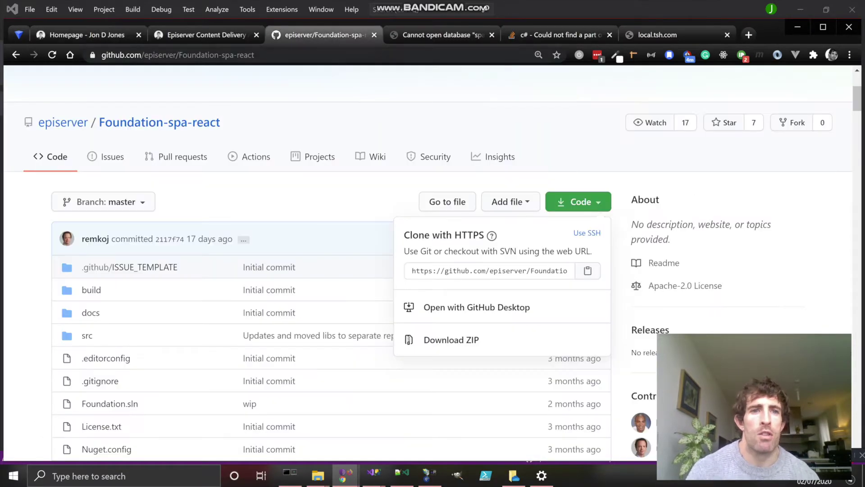
Step: Search Google for 'episerver foundation spa' and open the Foundation-spa-react GitHub result
{"action": "left_click", "coordinate": [360, 55]}
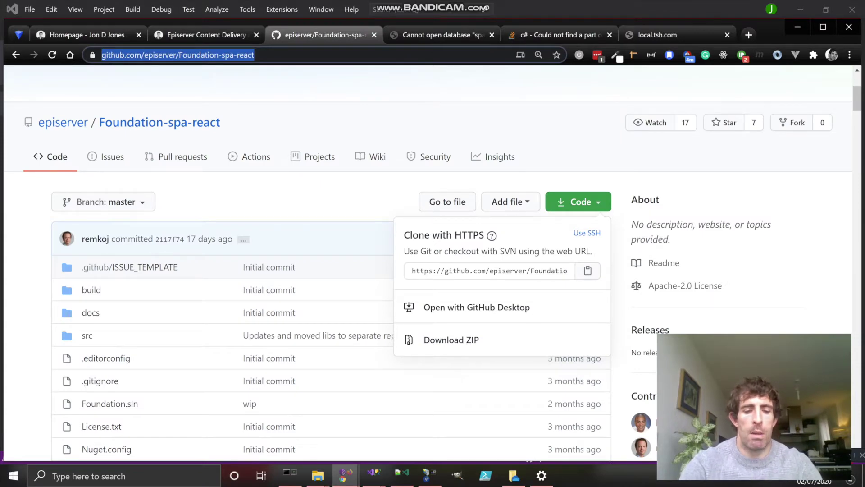
{"action": "type", "text": "episerver f"}
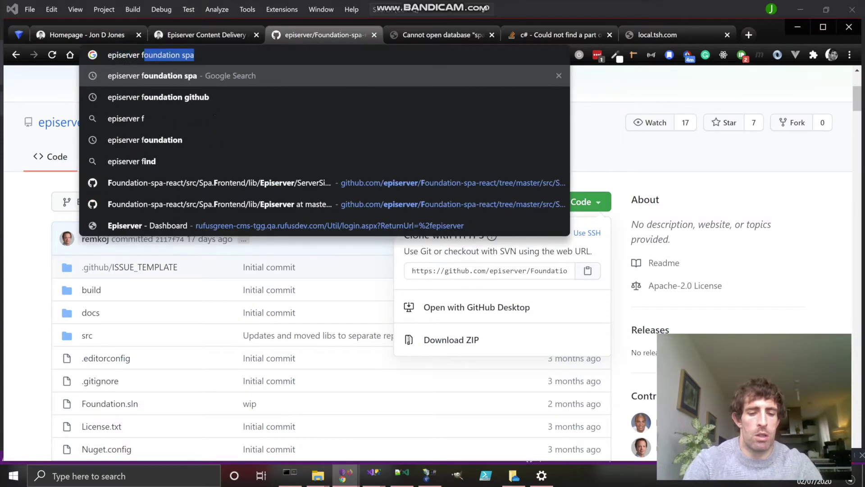
{"action": "type", "text": "oundat"}
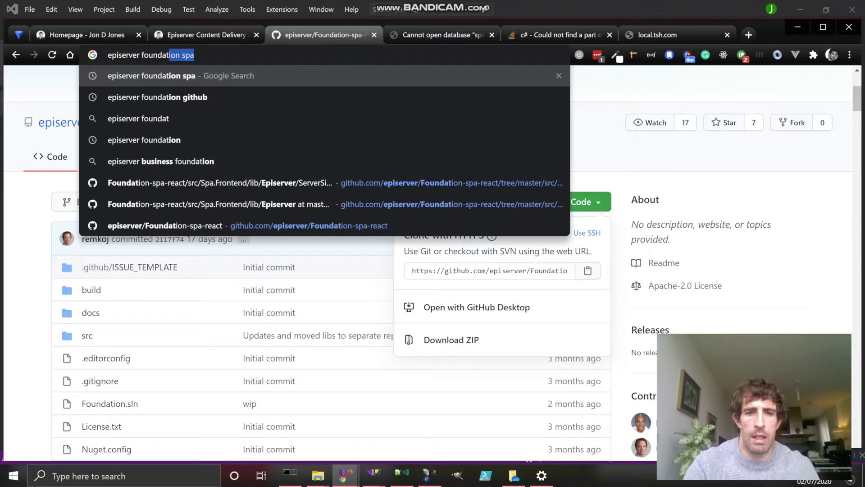
{"action": "key", "text": "Return"}
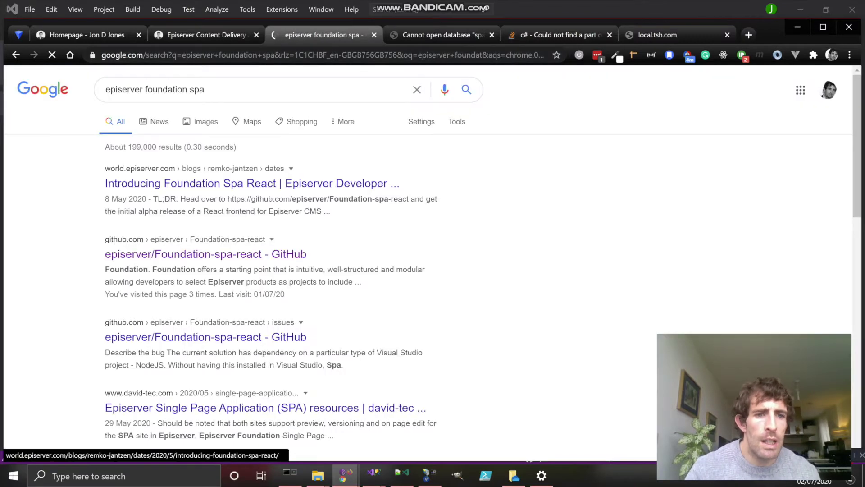
{"action": "left_click", "coordinate": [206, 254]}
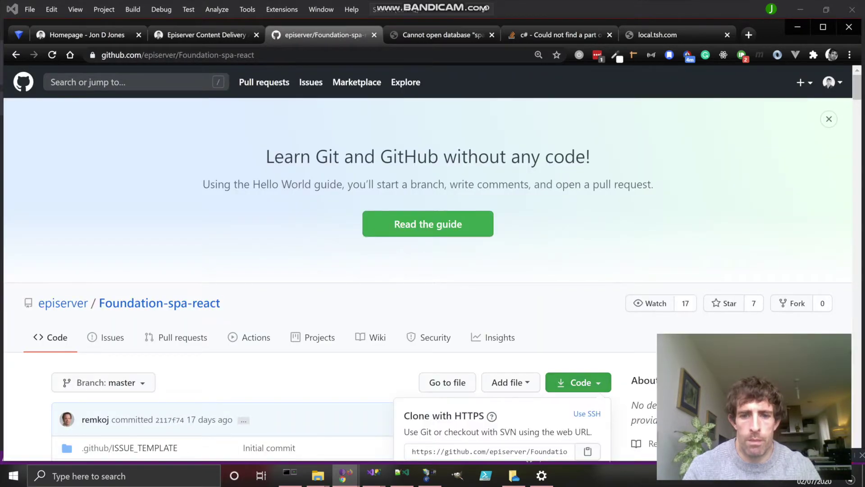
{"action": "scroll", "coordinate": [432, 271], "scroll_direction": "down", "scroll_amount": 2}
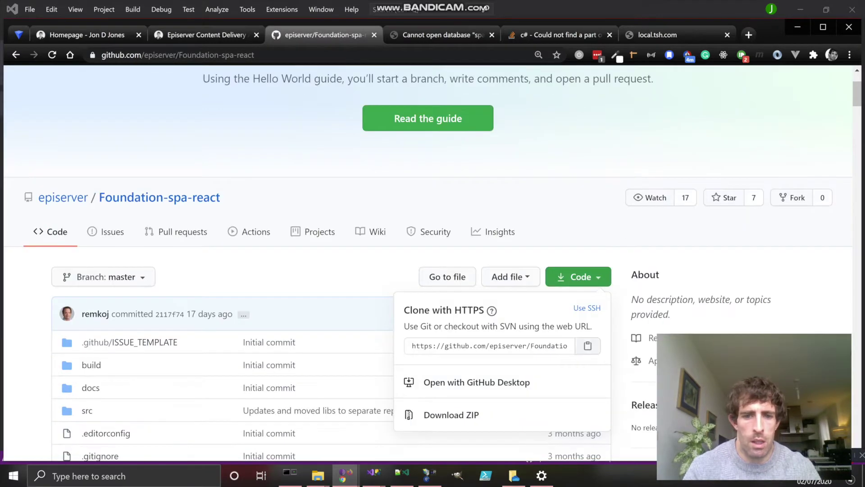
Step: Rerun the git clone of Foundation-spa-react into D:\Code from Command Prompt
{"action": "left_click", "coordinate": [290, 475]}
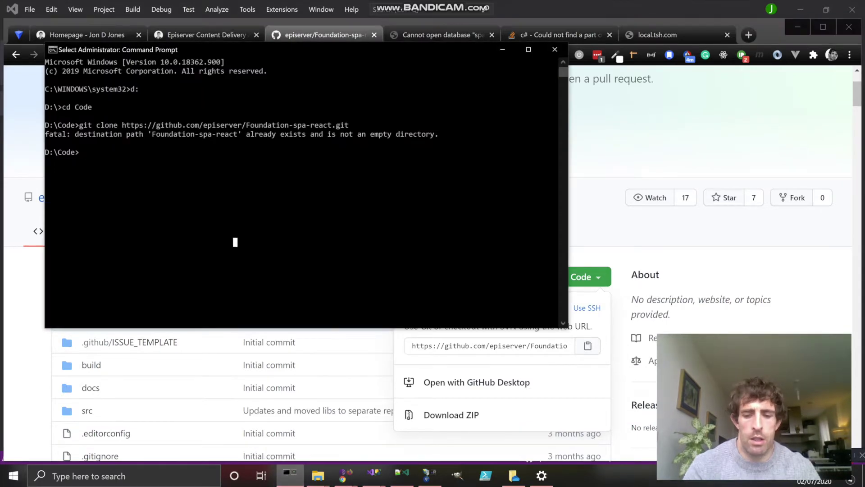
{"action": "key", "text": "Up"}
{"action": "key", "text": "Return"}
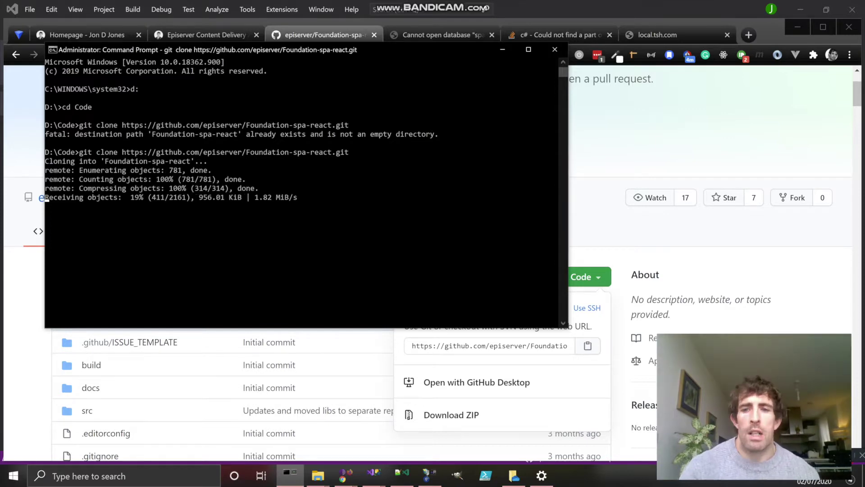
{"action": "key", "text": "alt+Tab"}
Step: Scroll the README down to the System requirements section
{"action": "scroll", "coordinate": [428, 261], "scroll_direction": "down", "scroll_amount": 15}
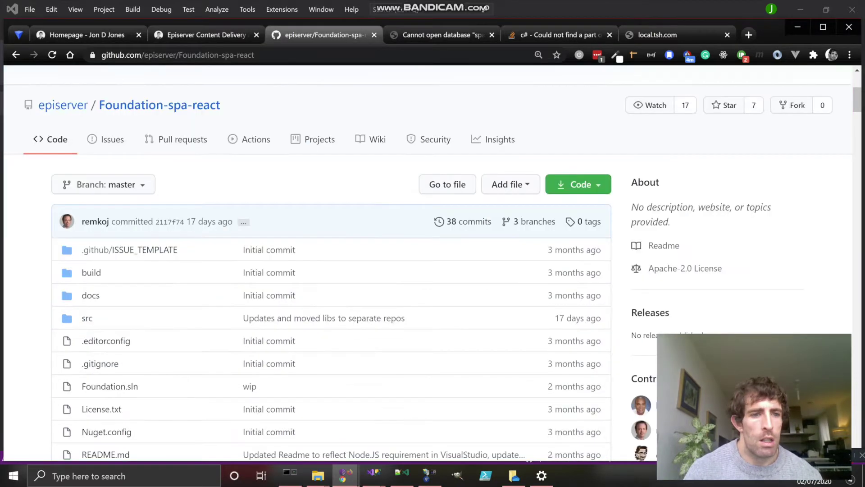
{"action": "scroll", "coordinate": [332, 261], "scroll_direction": "down", "scroll_amount": 6}
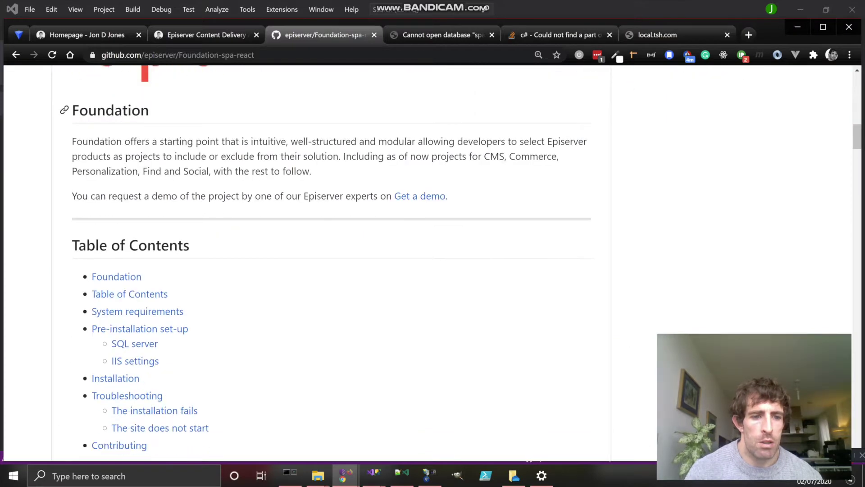
{"action": "scroll", "coordinate": [331, 261], "scroll_direction": "down", "scroll_amount": 2}
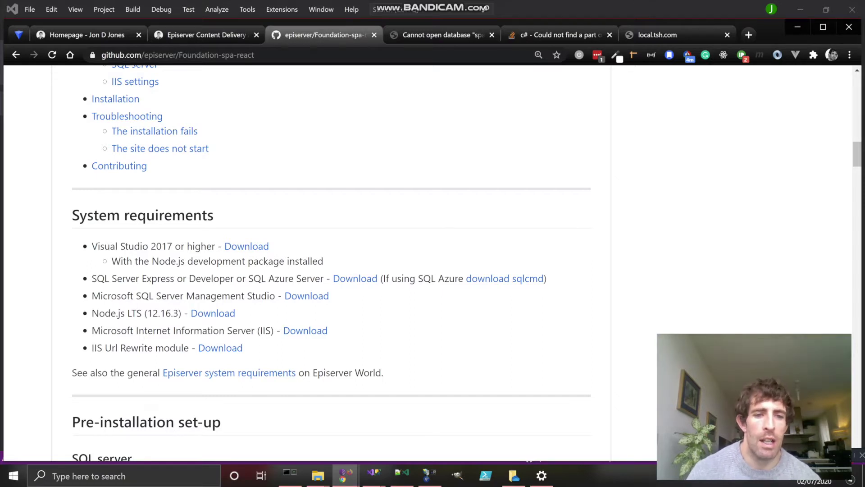
Step: Bring the Command Prompt running the clone back to the front
{"action": "mouse_move", "coordinate": [290, 474]}
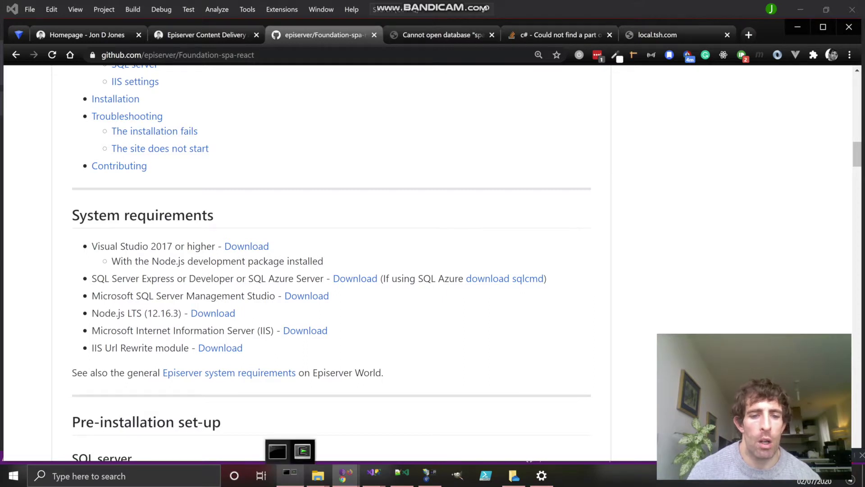
{"action": "mouse_move", "coordinate": [277, 451]}
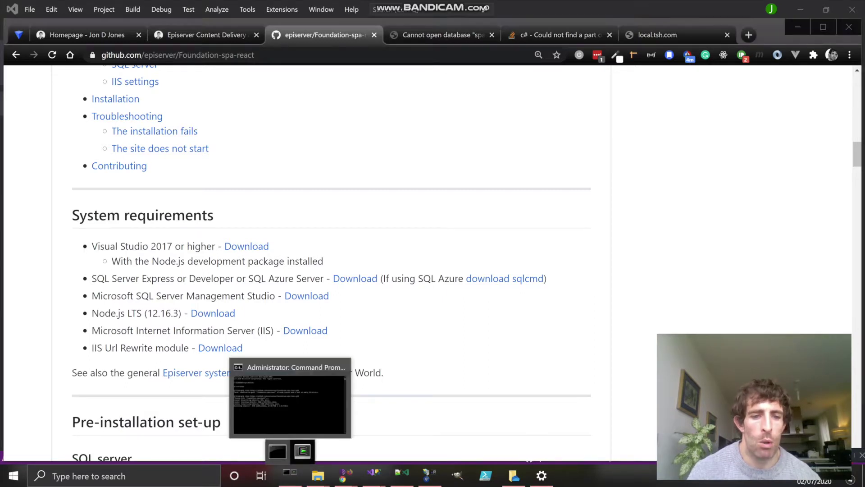
{"action": "left_click", "coordinate": [278, 451]}
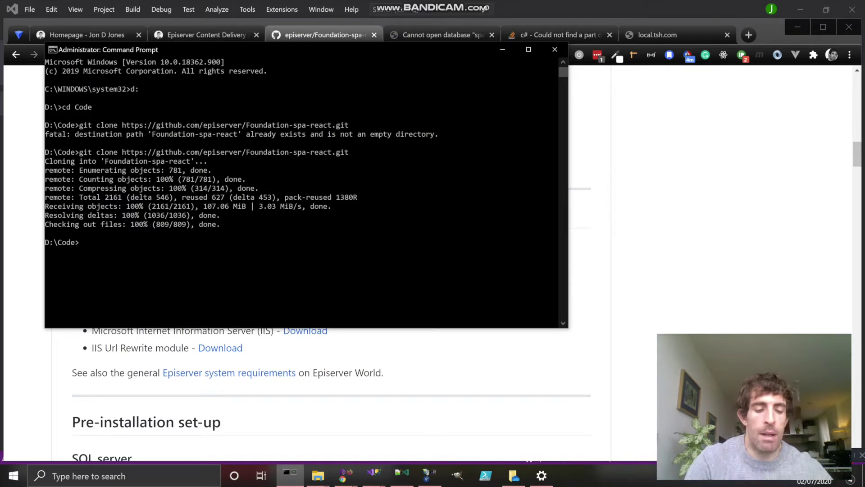
Step: Check the installed Node.js version with node -v, which reports v12.14.1
{"action": "type", "text": "node -v"}
{"action": "key", "text": "Return"}
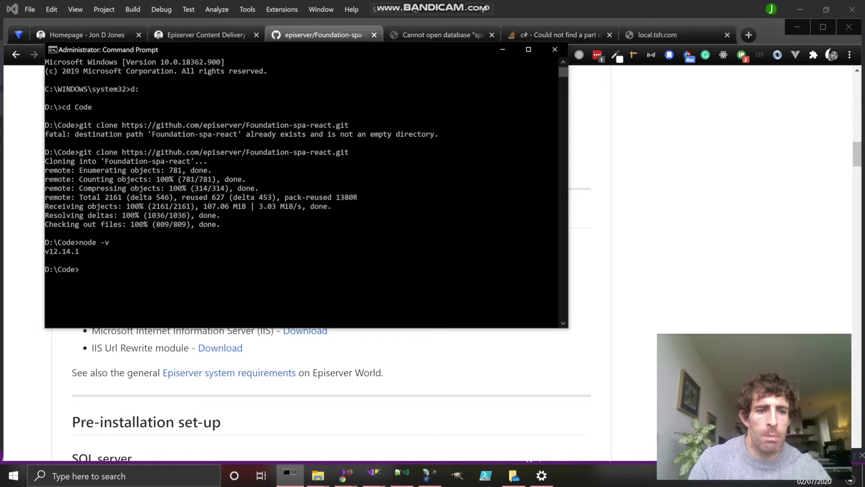
{"action": "key", "text": "alt+Tab"}
Step: Scroll the README through the SQL Server, IIS and installation steps to the setup.cmd step
{"action": "scroll", "coordinate": [331, 262], "scroll_direction": "down", "scroll_amount": 5}
{"action": "scroll", "coordinate": [331, 261], "scroll_direction": "down", "scroll_amount": 10}
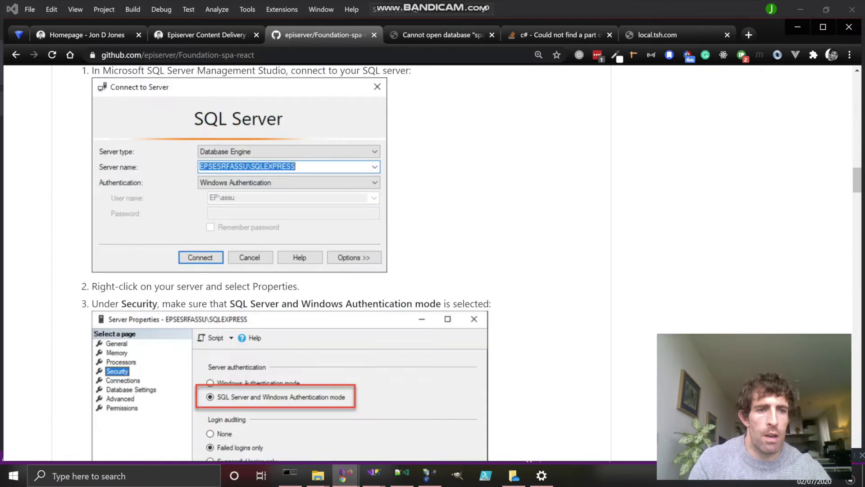
{"action": "scroll", "coordinate": [331, 261], "scroll_direction": "down", "scroll_amount": 15}
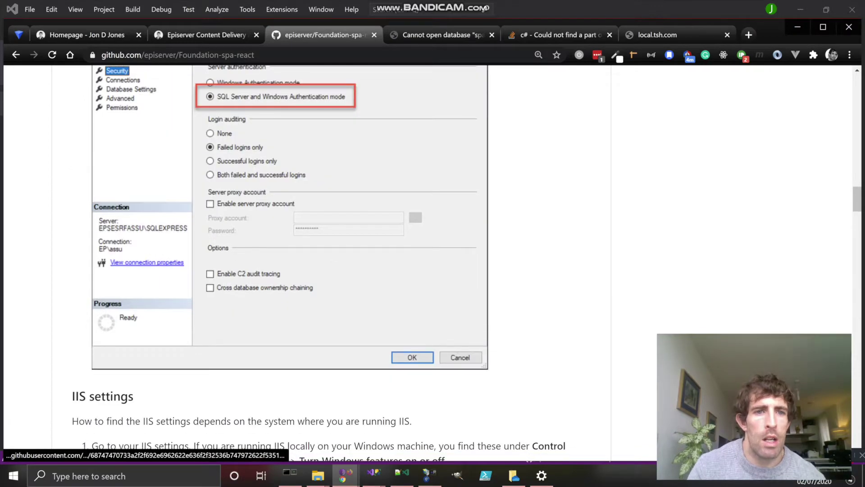
{"action": "scroll", "coordinate": [455, 426], "scroll_direction": "down", "scroll_amount": 10}
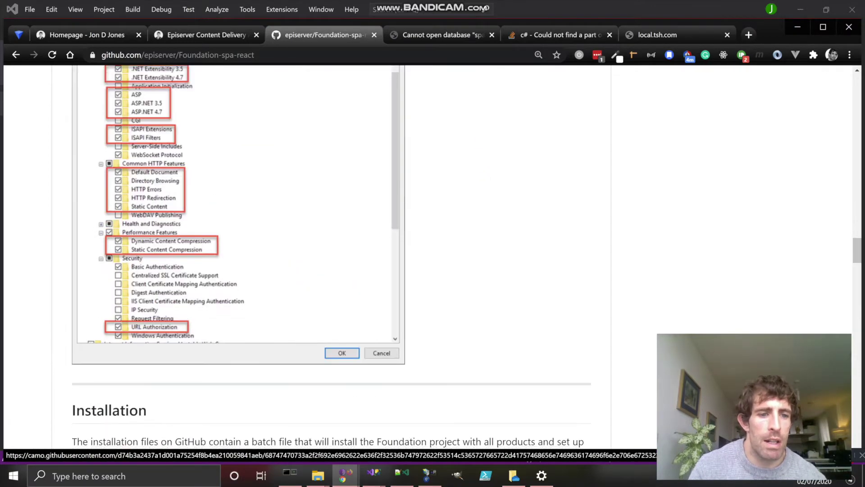
{"action": "scroll", "coordinate": [455, 426], "scroll_direction": "down", "scroll_amount": 13}
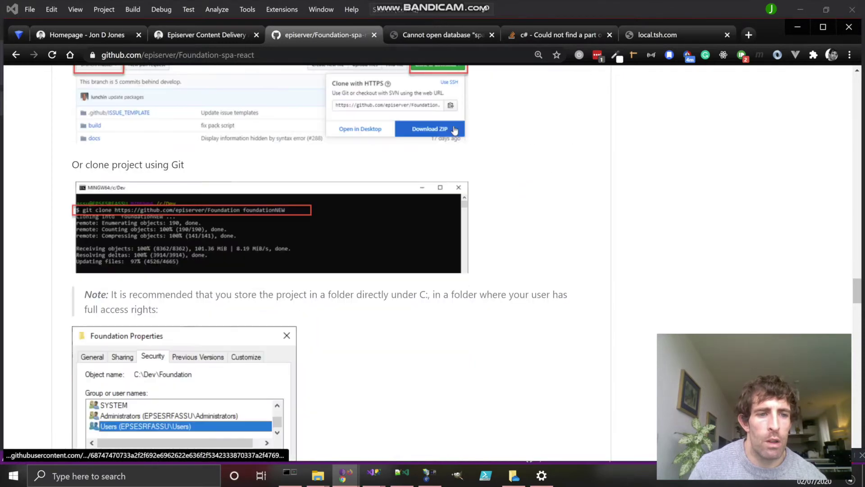
{"action": "scroll", "coordinate": [312, 344], "scroll_direction": "down", "scroll_amount": 5}
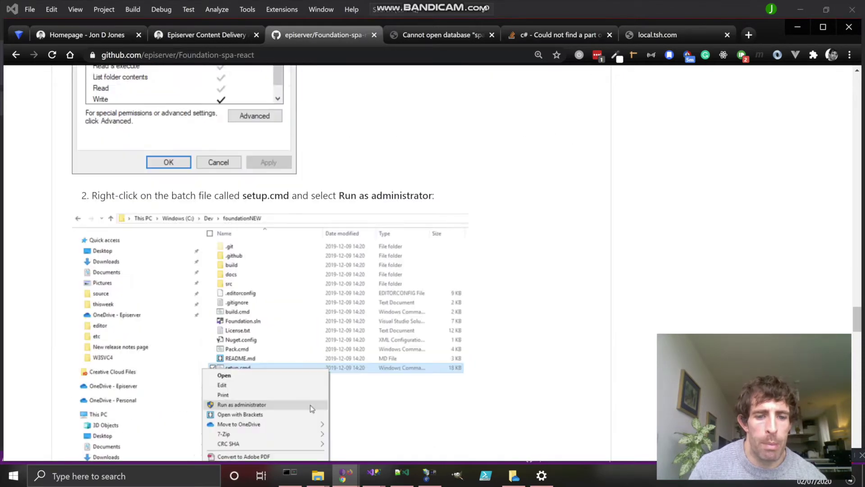
Step: Change into the Foundation-spa-react folder and launch setup.cmd
{"action": "key", "text": "alt+Tab"}
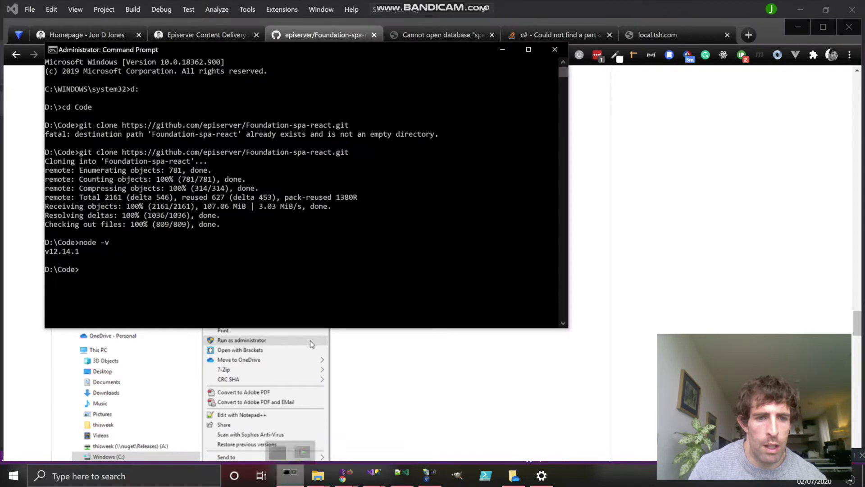
{"action": "type", "text": "cd "}
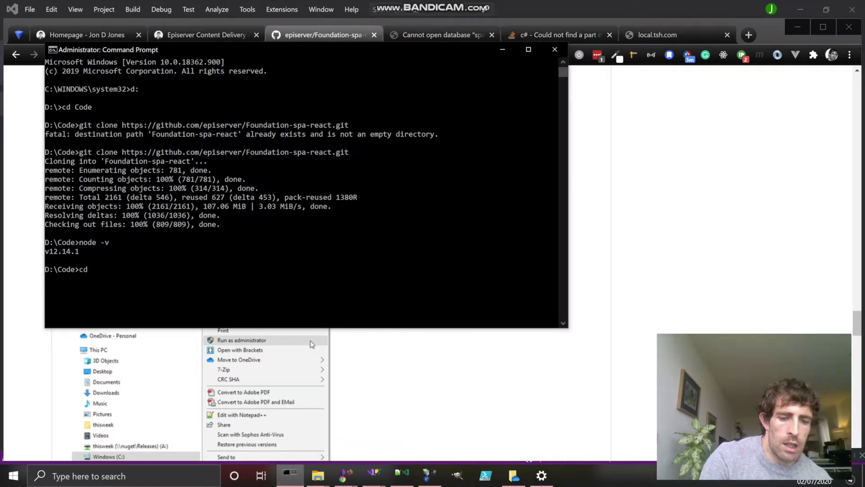
{"action": "type", "text": "F"}
{"action": "key", "text": "Tab"}
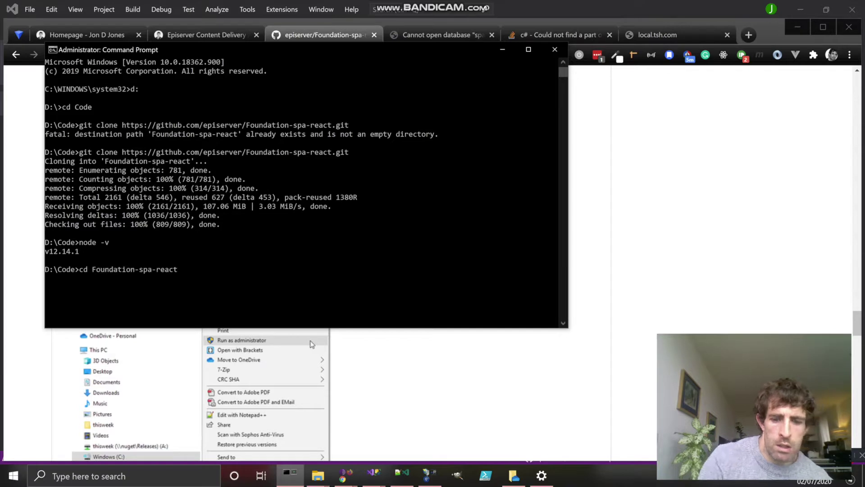
{"action": "key", "text": "Return"}
{"action": "type", "text": "set"}
{"action": "key", "text": "Tab"}
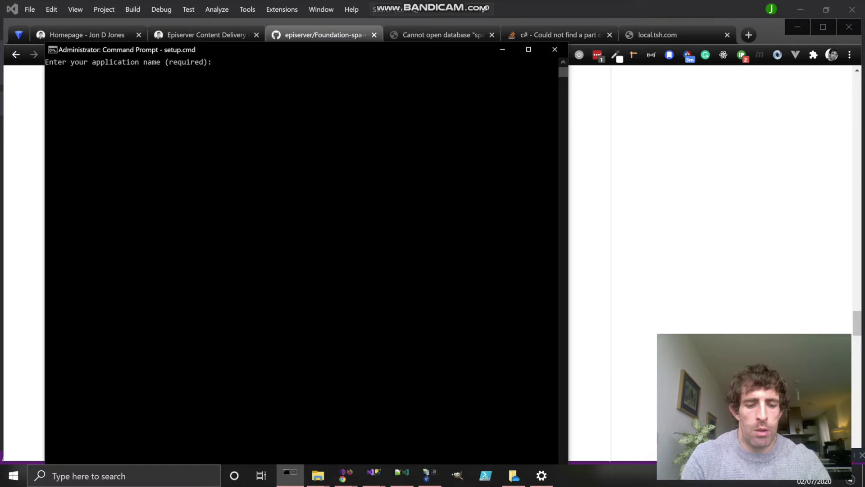
Step: Enter epi-spa as the application name, leaving both domains and the licence path blank
{"action": "type", "text": "epi="}
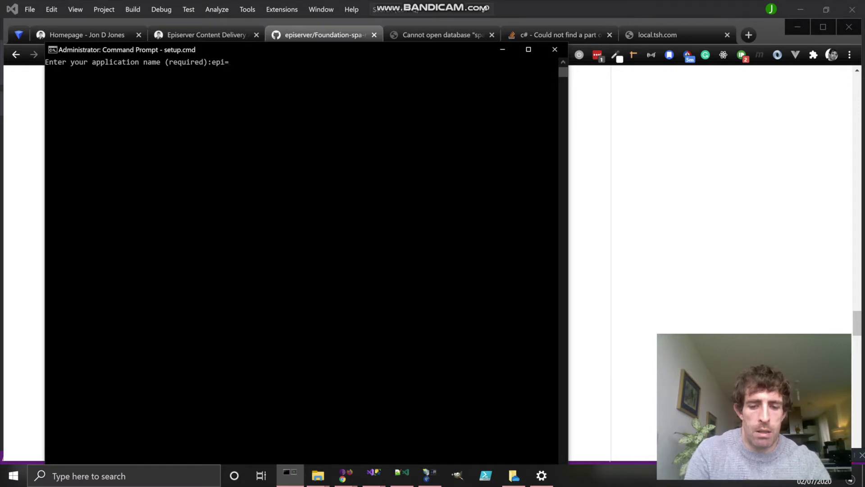
{"action": "type", "text": "spa"}
{"action": "key", "text": "Return"}
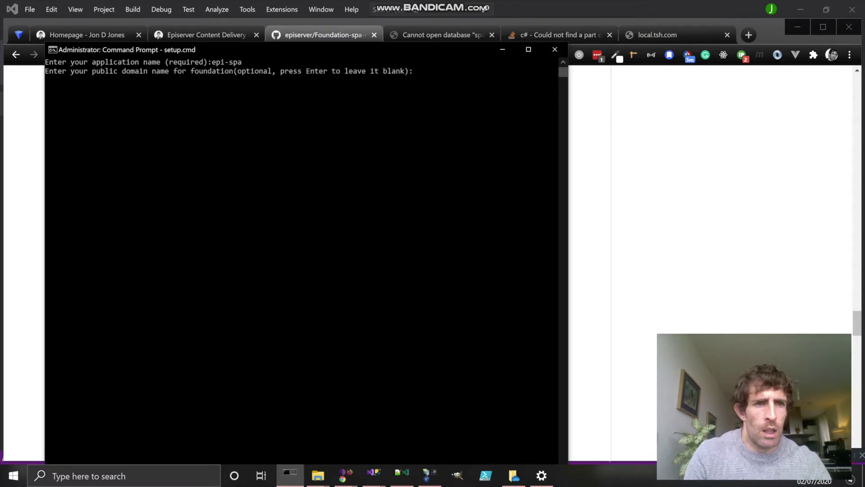
{"action": "key", "text": "Return"}
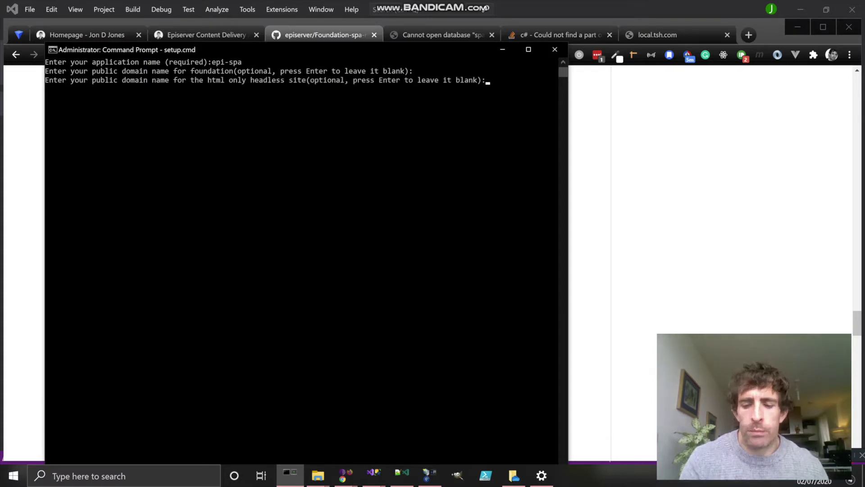
{"action": "key", "text": "Return"}
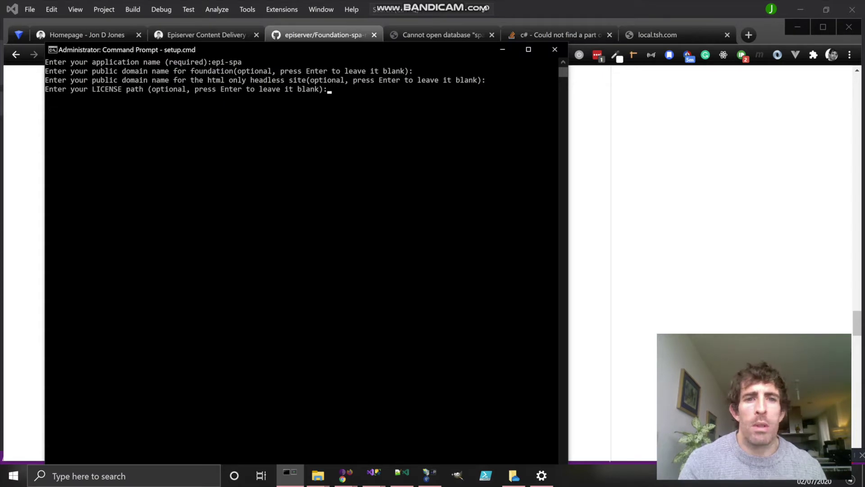
{"action": "key", "text": "Return"}
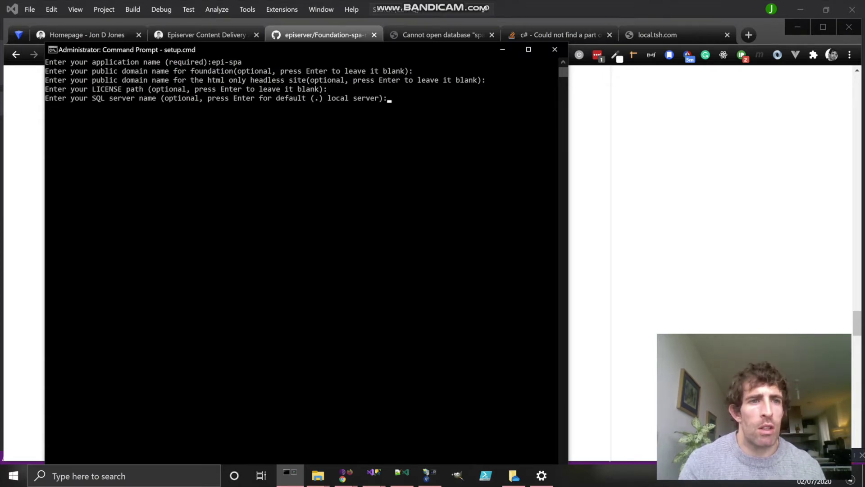
Step: Reconnect SSMS to DESKTOP-EPAPVP6\SQLEXPRESS01 with SQL Server authentication, entering the account password
{"action": "left_click", "coordinate": [374, 473]}
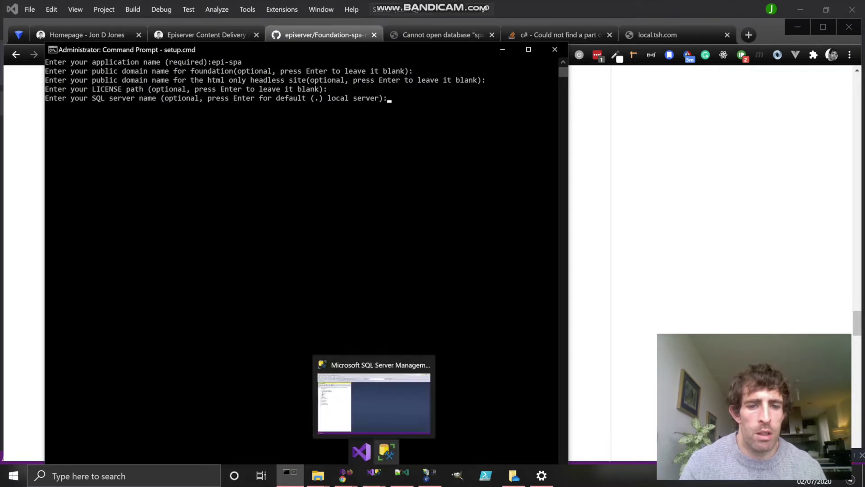
{"action": "left_click", "coordinate": [386, 450]}
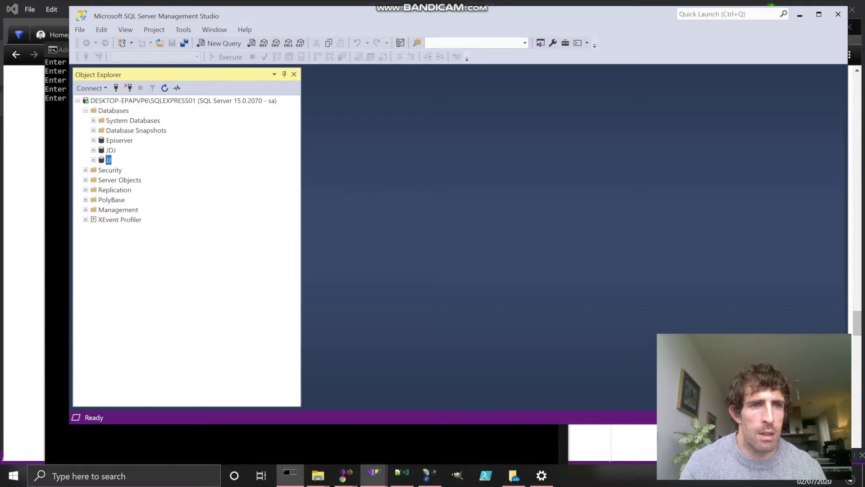
{"action": "left_click", "coordinate": [128, 87]}
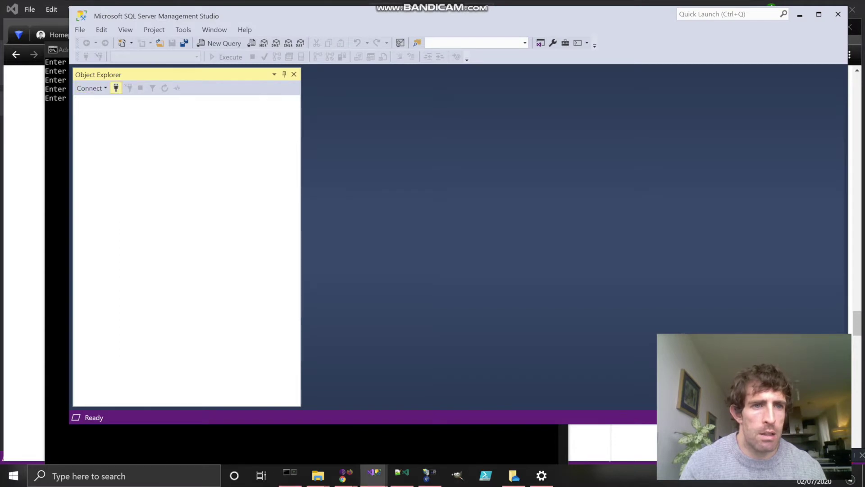
{"action": "left_click", "coordinate": [116, 88]}
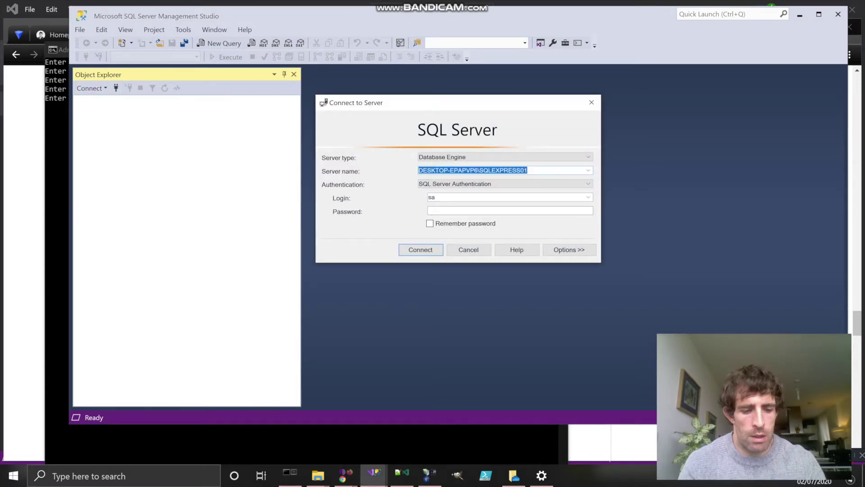
{"action": "left_click", "coordinate": [509, 211]}
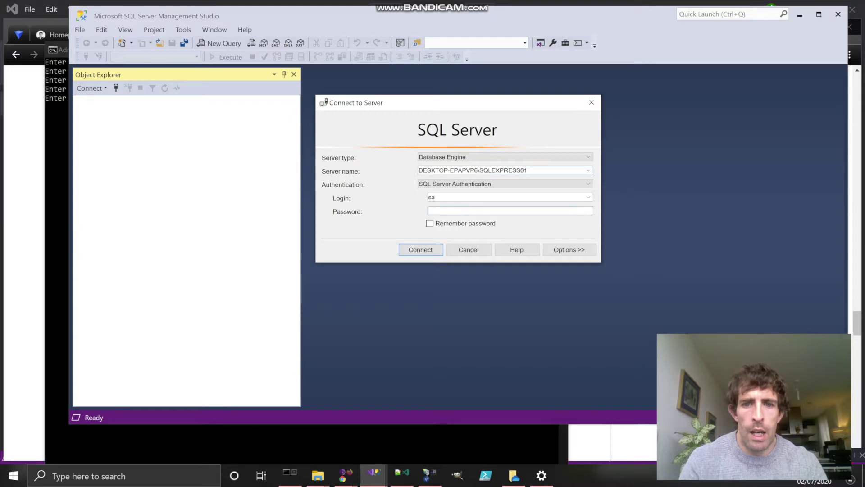
{"action": "type", "text": "***"}
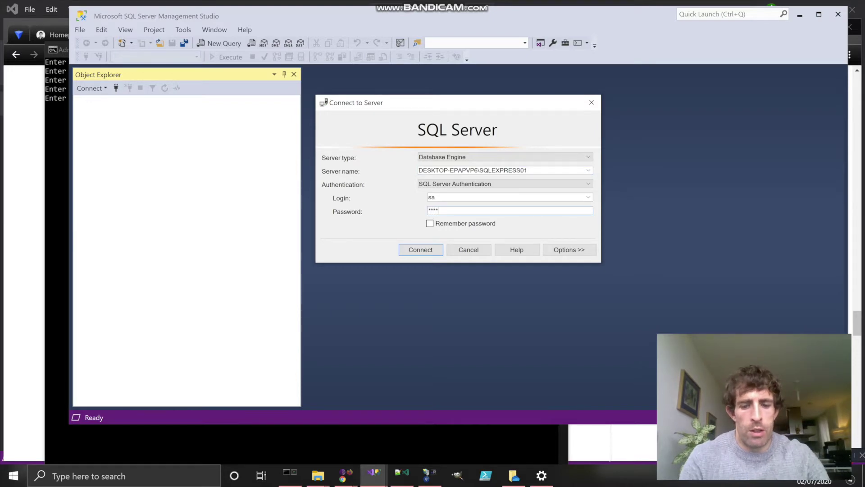
{"action": "type", "text": "****"}
{"action": "key", "text": "Return"}
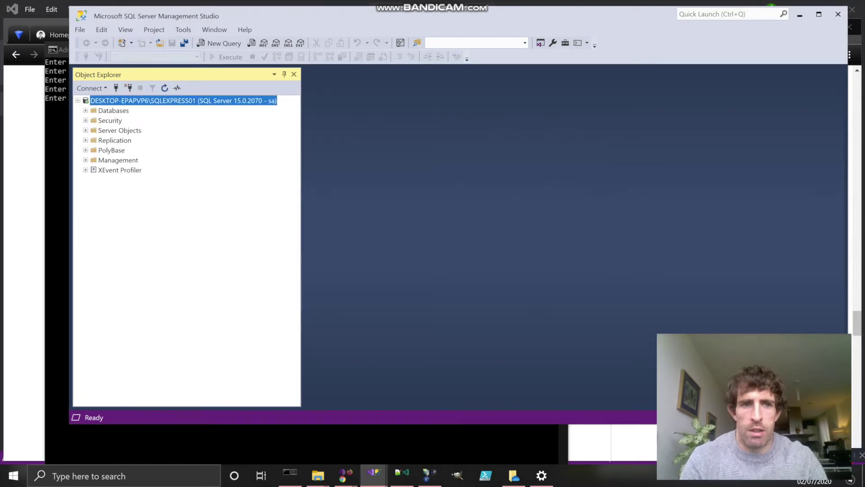
{"action": "key", "text": "alt+Tab"}
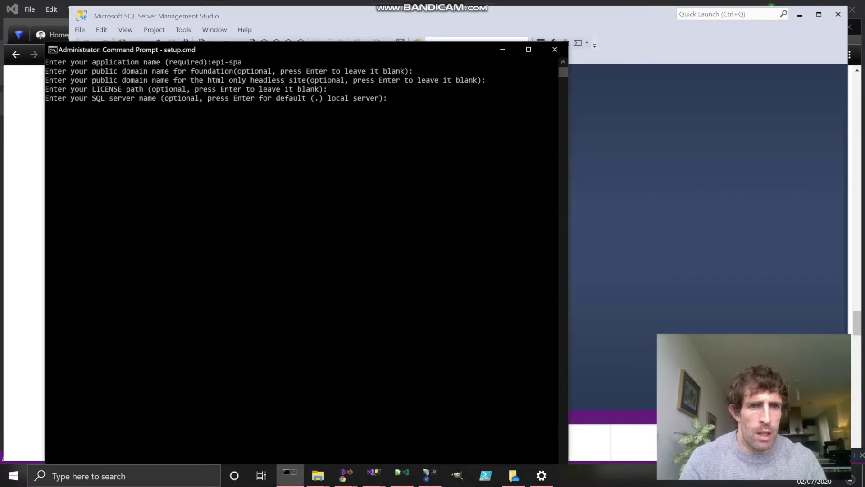
Step: Enter DESKTOP-EPAPVP6\SQLEXPRESS01 as the SQL server, accept the default sqlcmd, and start the build
{"action": "type", "text": "DESKTOP-EPAPVP6\\SQLEXPRESS01"}
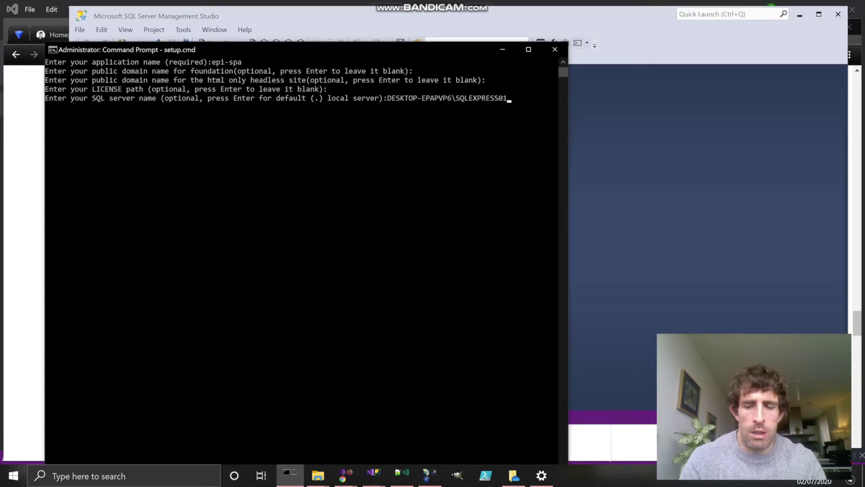
{"action": "key", "text": "Return"}
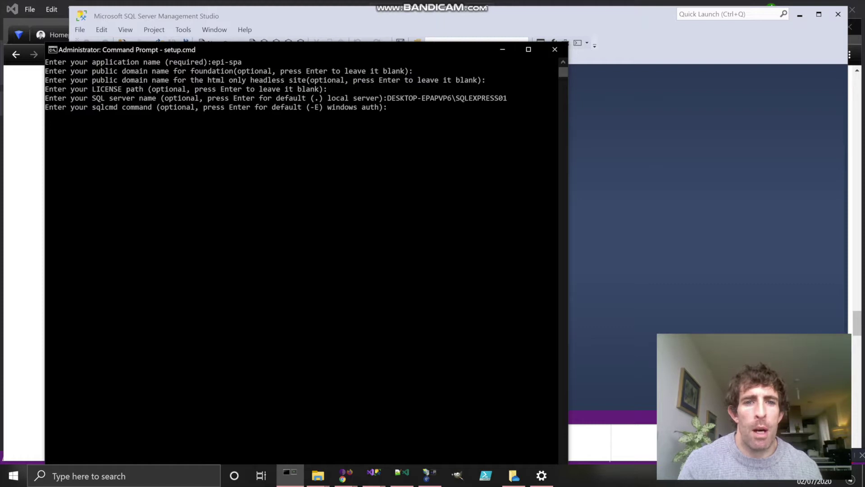
{"action": "key", "text": "Return"}
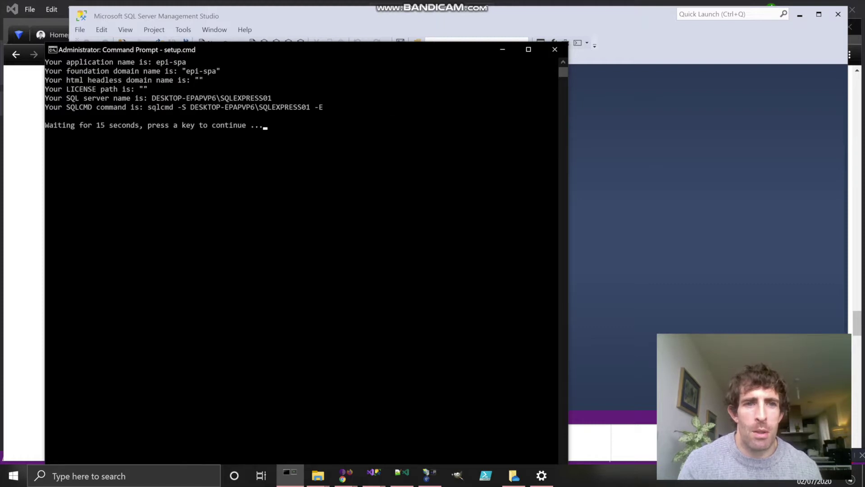
{"action": "key", "text": "Return"}
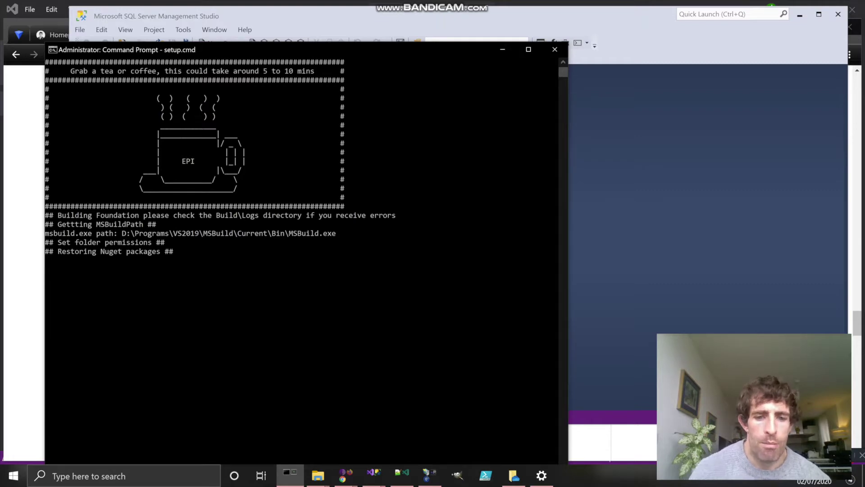
{"action": "left_click", "coordinate": [318, 476]}
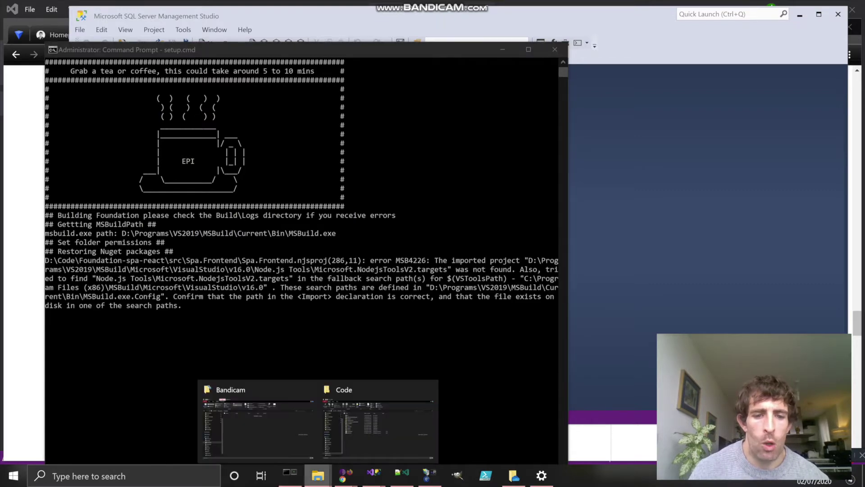
Step: Open setup.cmd from D:\Code\Foundation-spa-react in Notepad++
{"action": "mouse_move", "coordinate": [257, 419]}
{"action": "left_click", "coordinate": [377, 419]}
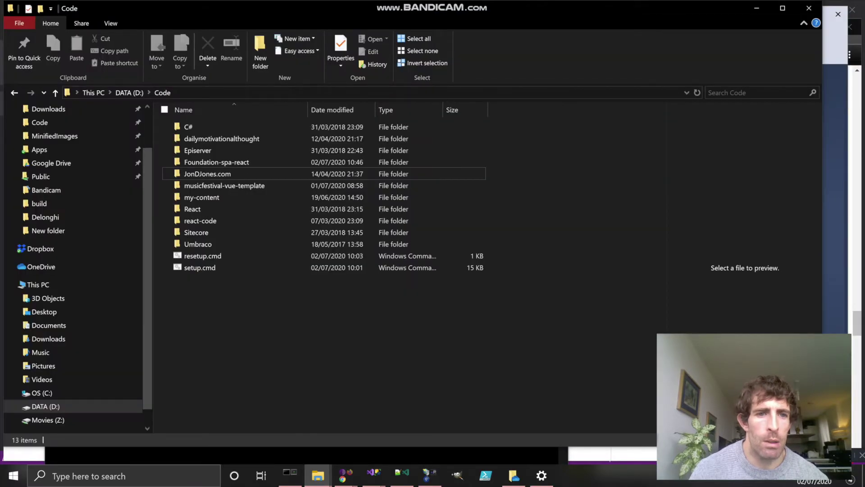
{"action": "double_click", "coordinate": [216, 162]}
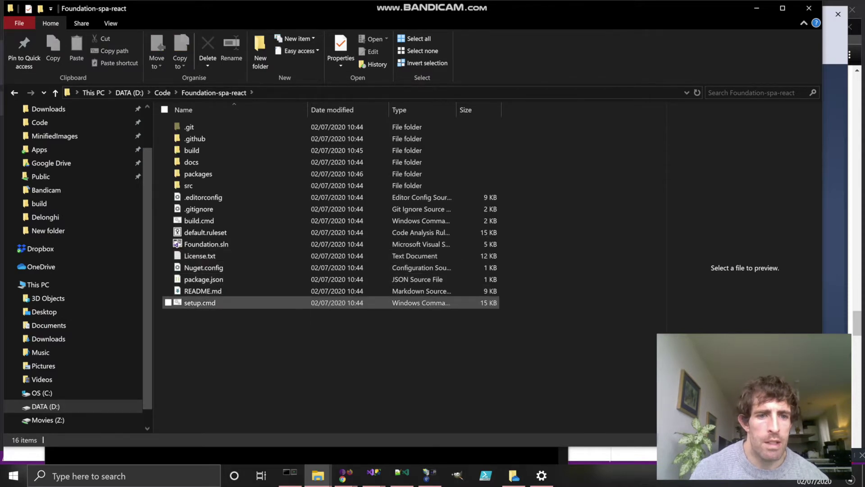
{"action": "left_click", "coordinate": [200, 302]}
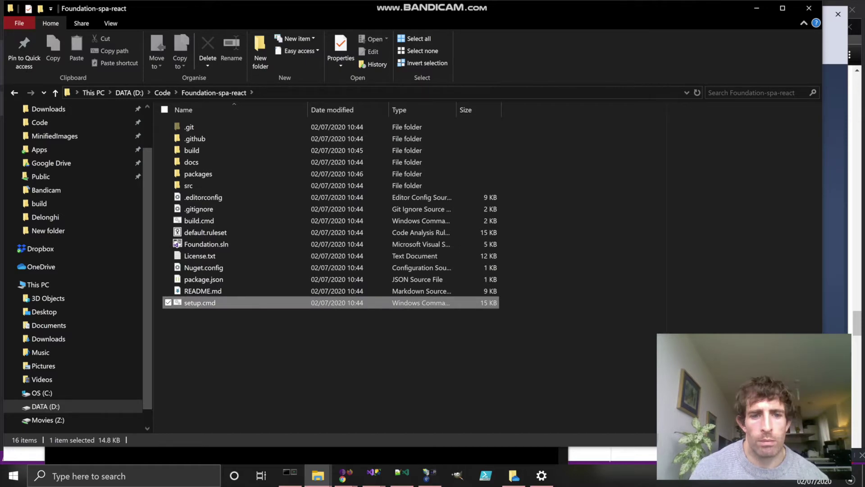
{"action": "key", "text": "shift+F10"}
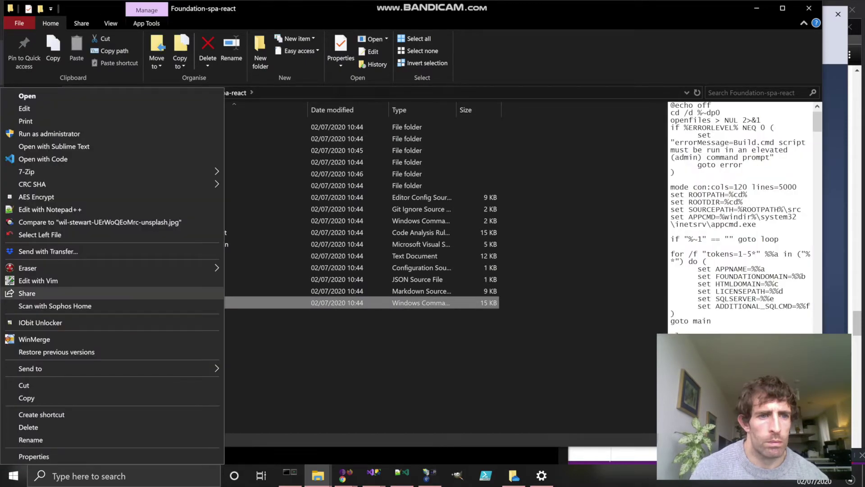
{"action": "key", "text": "Escape"}
{"action": "key", "text": "alt+Tab"}
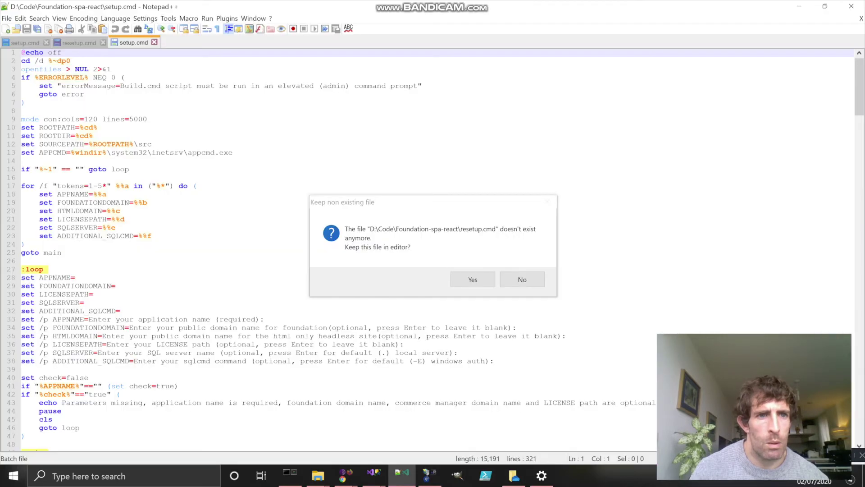
Step: Drop the missing resetup.cmd, read setup.cmd's MSBuild and npm build steps, then close Notepad++
{"action": "key", "text": "Tab"}
{"action": "key", "text": "Return"}
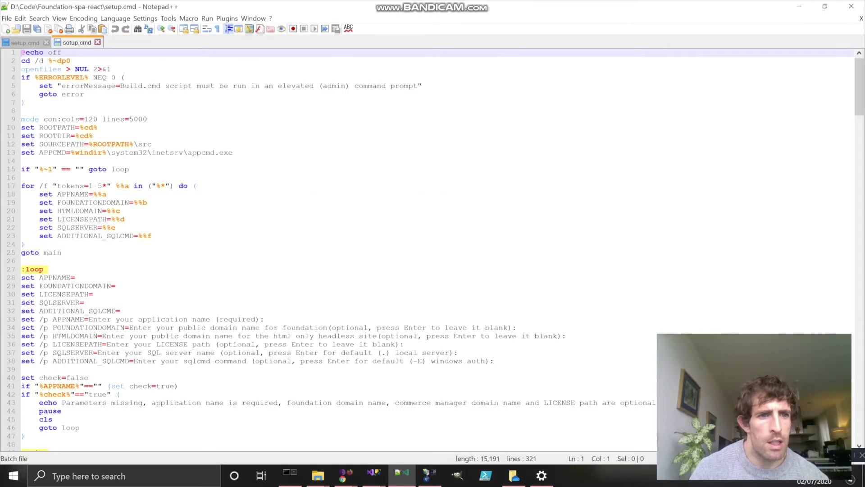
{"action": "scroll", "coordinate": [432, 250], "scroll_direction": "down", "scroll_amount": 3}
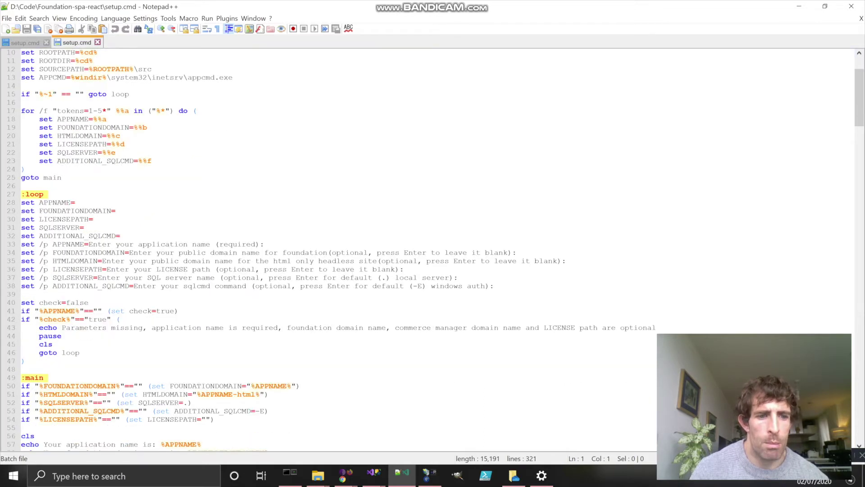
{"action": "scroll", "coordinate": [433, 250], "scroll_direction": "down", "scroll_amount": 4}
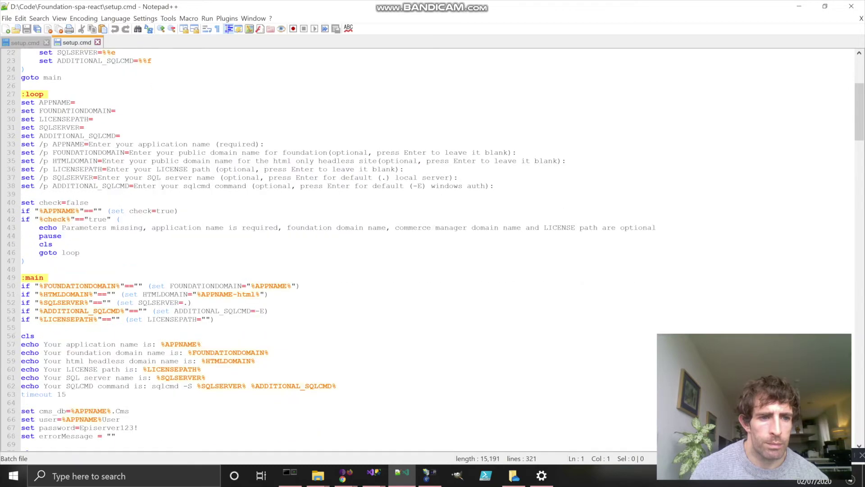
{"action": "scroll", "coordinate": [433, 250], "scroll_direction": "down", "scroll_amount": 3}
{"action": "scroll", "coordinate": [433, 250], "scroll_direction": "down", "scroll_amount": 8}
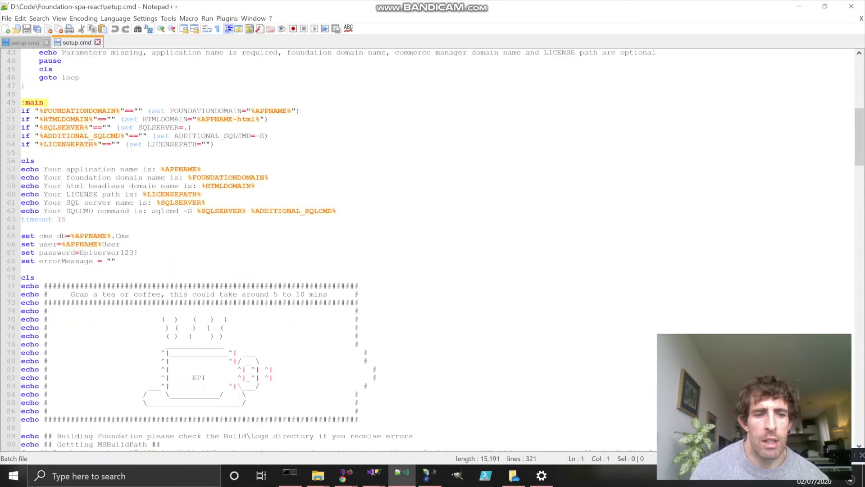
{"action": "scroll", "coordinate": [432, 250], "scroll_direction": "down", "scroll_amount": 3}
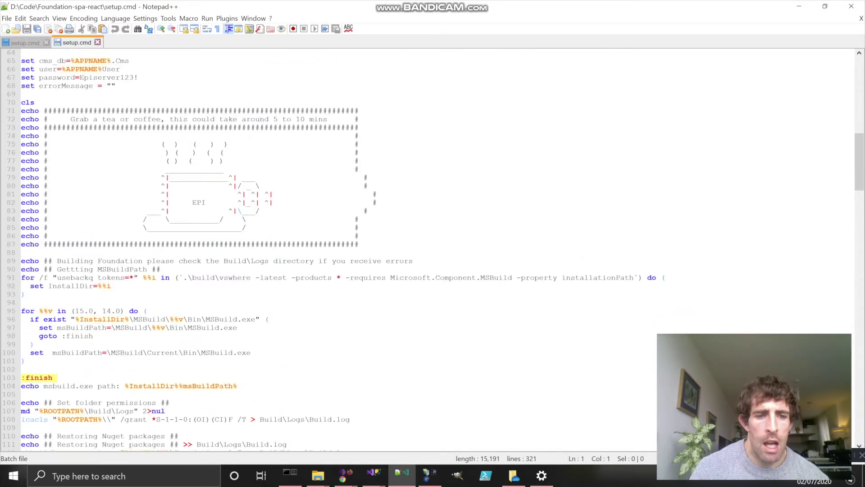
{"action": "scroll", "coordinate": [433, 250], "scroll_direction": "down", "scroll_amount": 2}
{"action": "scroll", "coordinate": [432, 250], "scroll_direction": "down", "scroll_amount": 3}
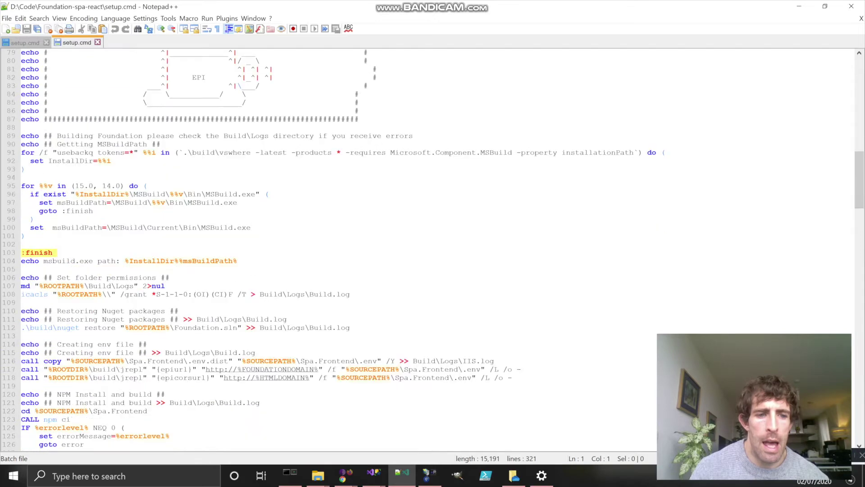
{"action": "scroll", "coordinate": [432, 250], "scroll_direction": "down", "scroll_amount": 4}
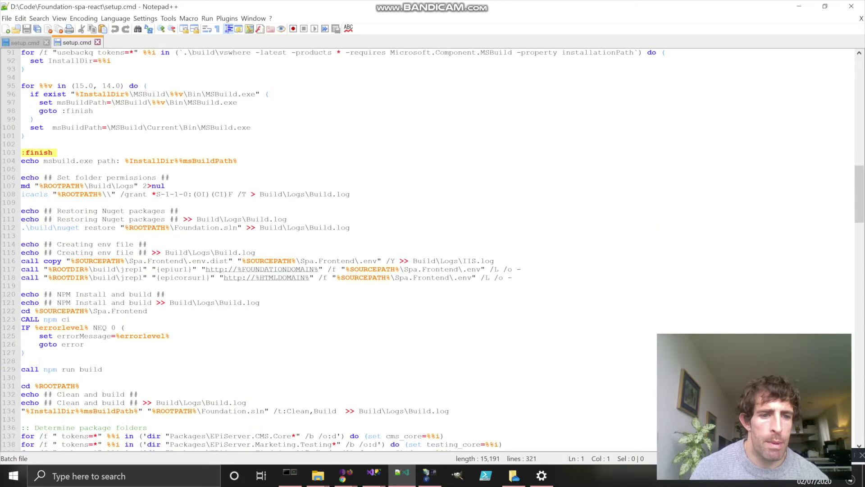
{"action": "scroll", "coordinate": [433, 250], "scroll_direction": "down", "scroll_amount": 3}
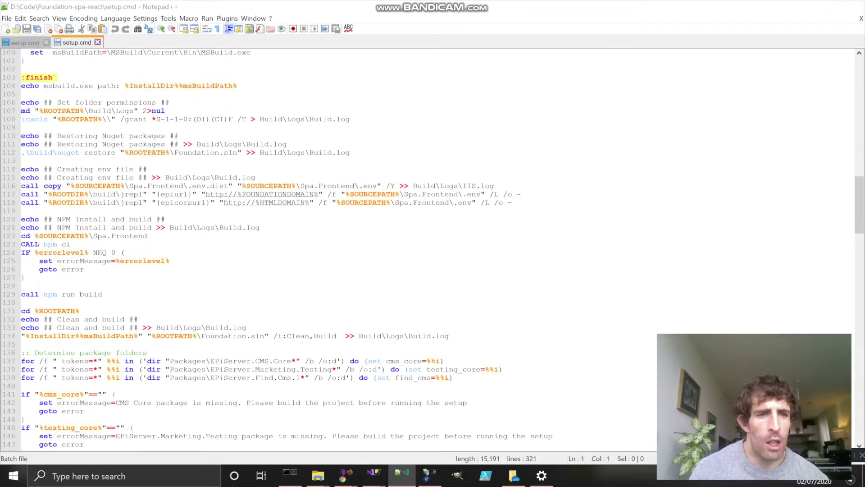
{"action": "left_click", "coordinate": [851, 6]}
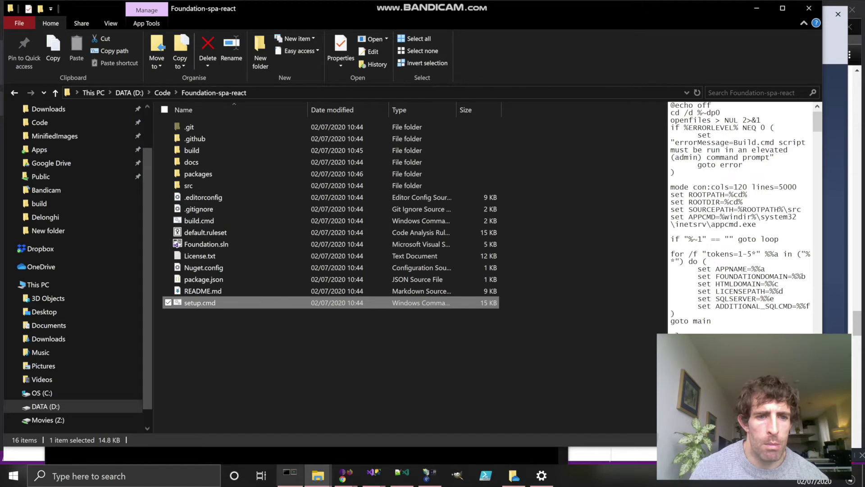
Step: Bring the setup console forward and wait while npm install adds 994 packages
{"action": "left_click", "coordinate": [291, 475]}
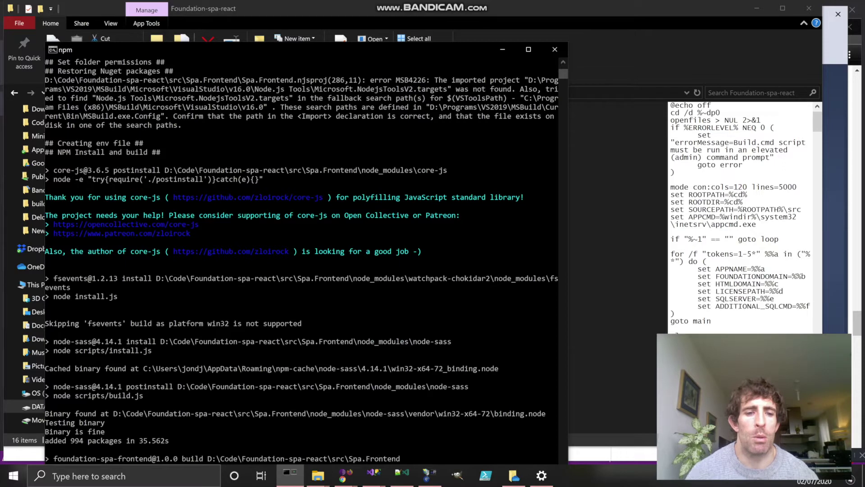
Step: Show the Content Delivery API article in Chrome, starting from its top
{"action": "left_click", "coordinate": [344, 476]}
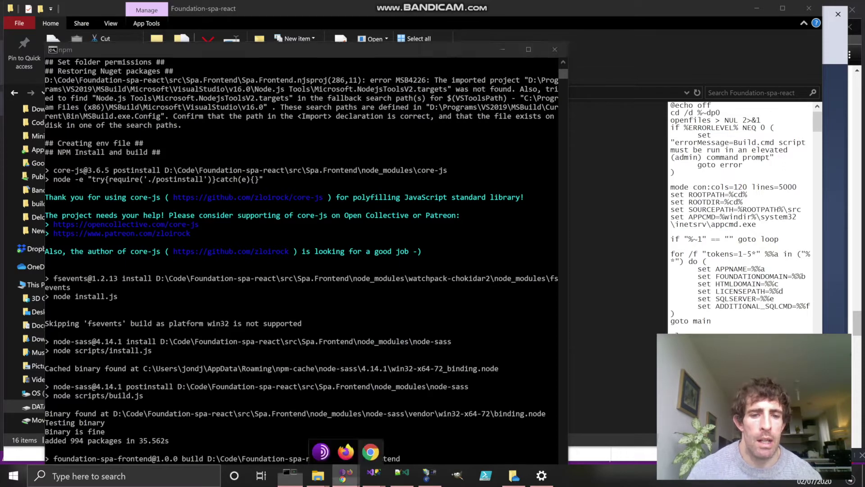
{"action": "mouse_move", "coordinate": [370, 451]}
{"action": "left_click", "coordinate": [285, 403]}
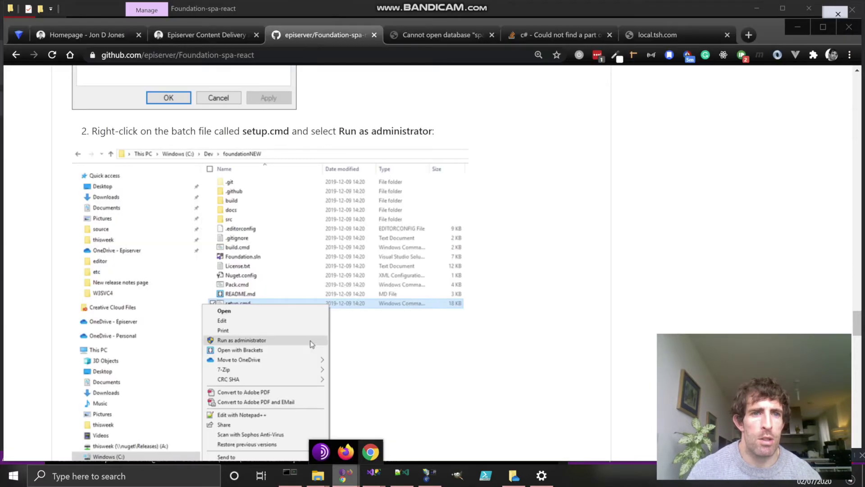
{"action": "left_click", "coordinate": [205, 35]}
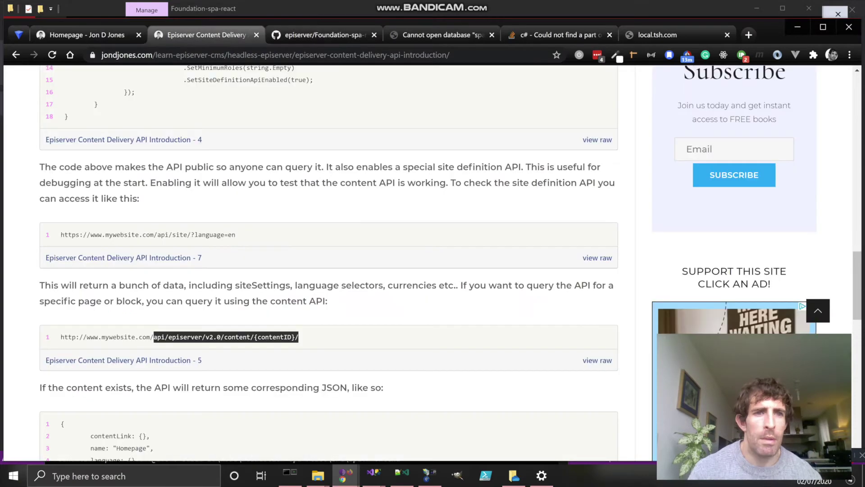
{"action": "key", "text": "Home"}
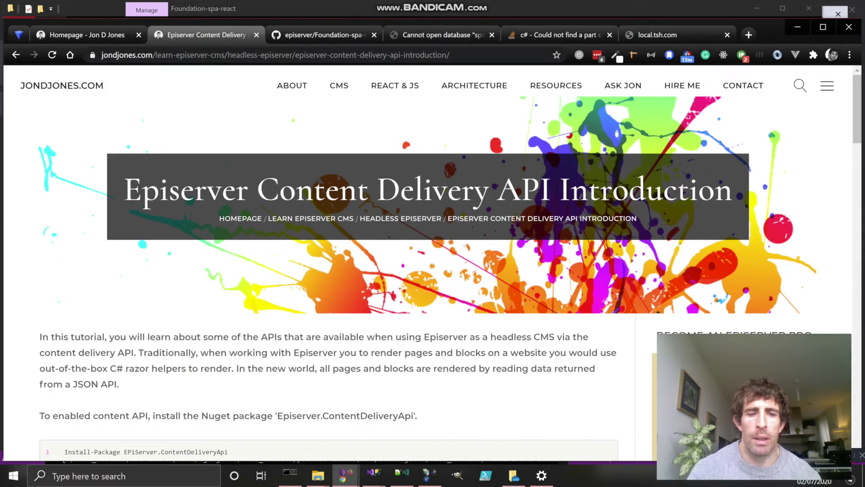
Step: Scroll to the URL examples and select /api/site/?language=en and the content API path
{"action": "scroll", "coordinate": [311, 218], "scroll_direction": "down", "scroll_amount": 9}
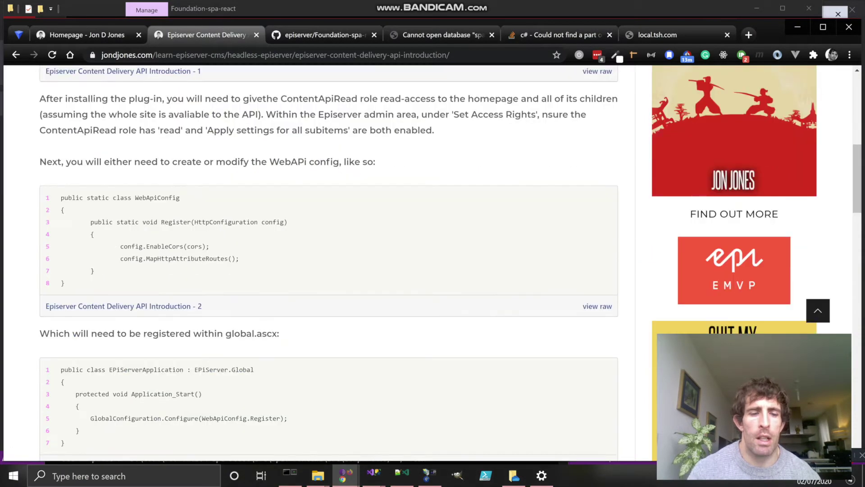
{"action": "scroll", "coordinate": [311, 218], "scroll_direction": "down", "scroll_amount": 3}
{"action": "scroll", "coordinate": [310, 218], "scroll_direction": "down", "scroll_amount": 5}
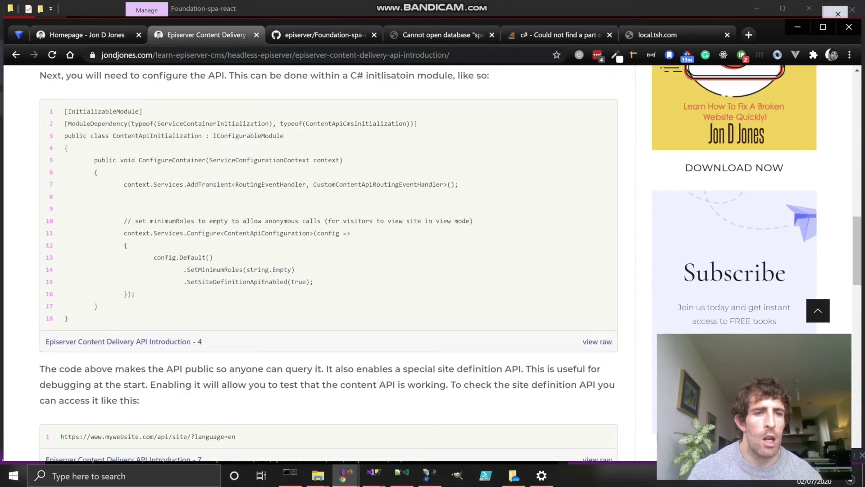
{"action": "scroll", "coordinate": [311, 218], "scroll_direction": "down", "scroll_amount": 4}
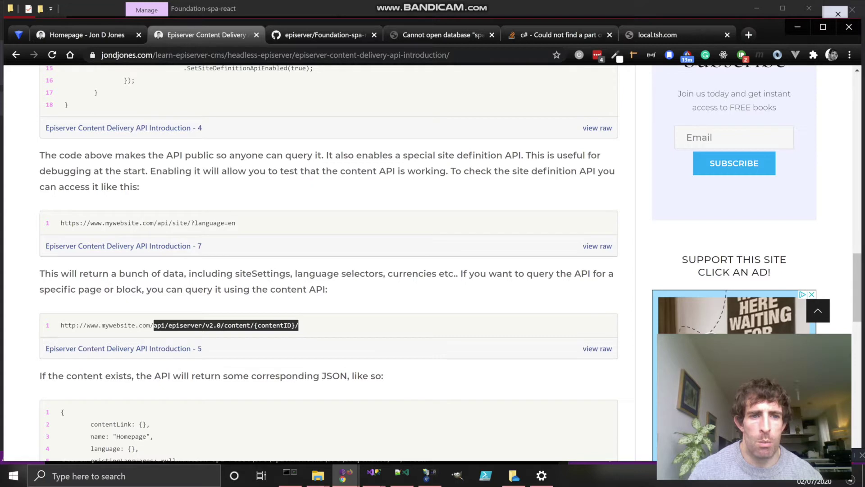
{"action": "left_click_drag", "start_coordinate": [235, 223], "coordinate": [154, 223]}
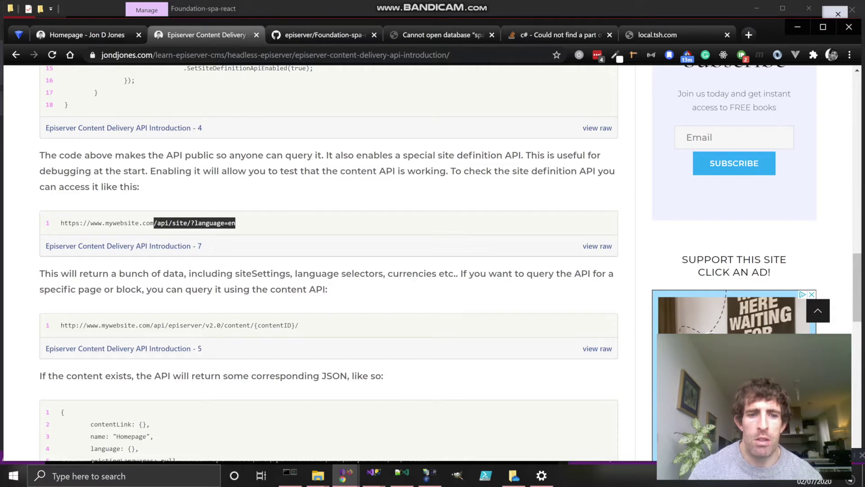
{"action": "left_click_drag", "start_coordinate": [298, 325], "coordinate": [150, 325]}
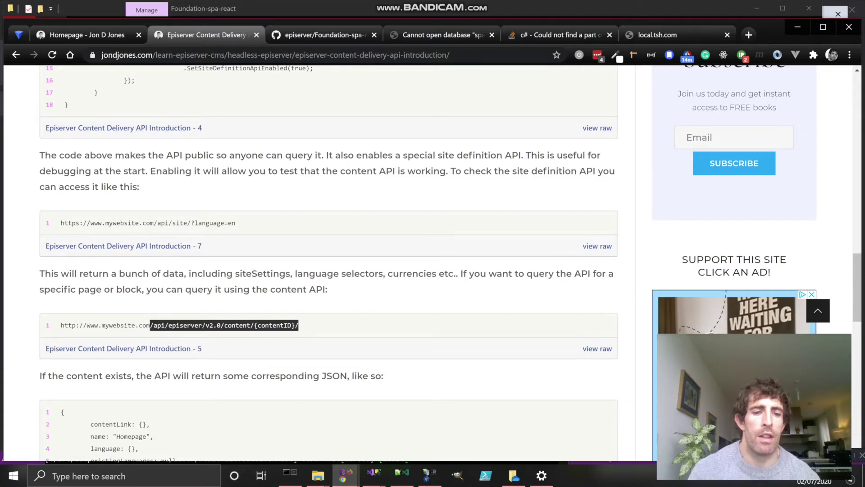
{"action": "key", "text": "alt+Tab"}
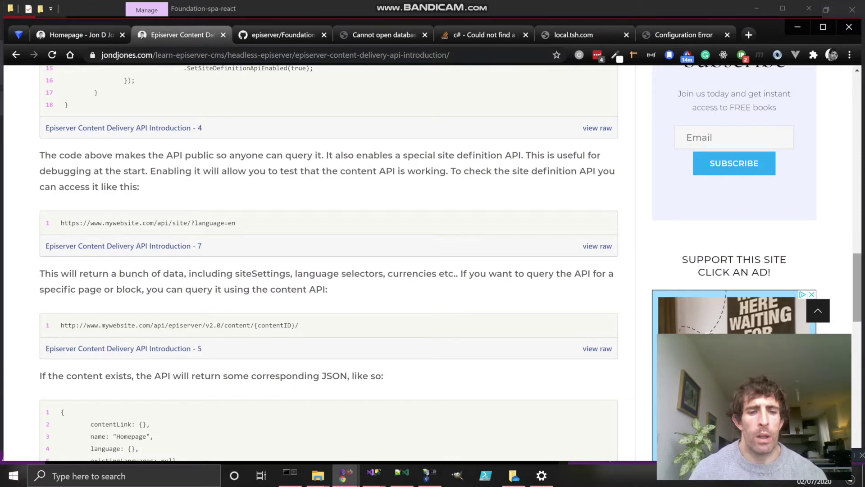
Step: Return to the setup console and answer the continue prompt so setup.cmd completes
{"action": "mouse_move", "coordinate": [290, 476]}
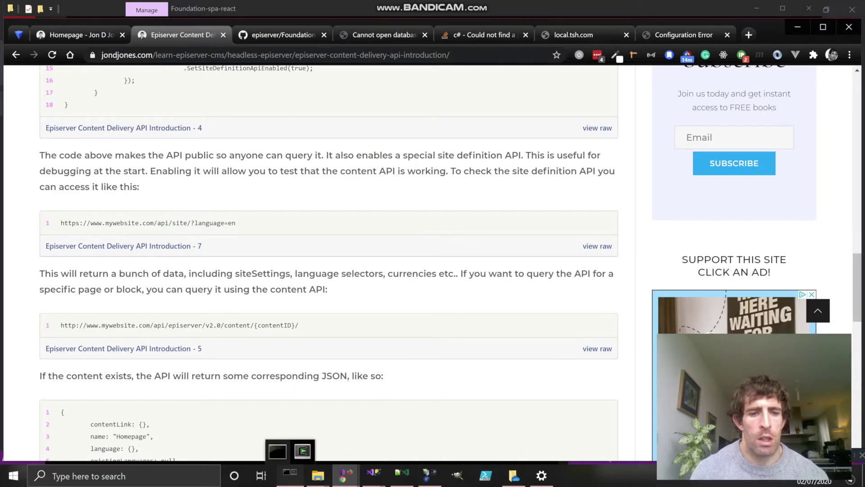
{"action": "left_click", "coordinate": [278, 451]}
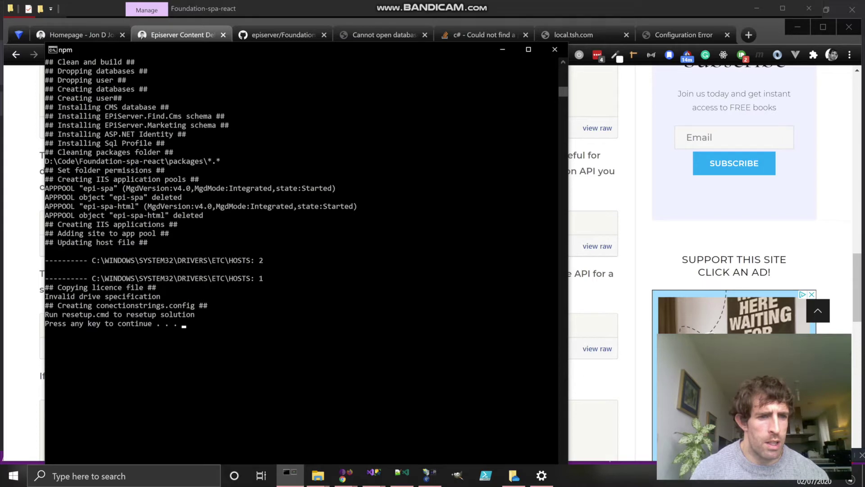
{"action": "key", "text": "Return"}
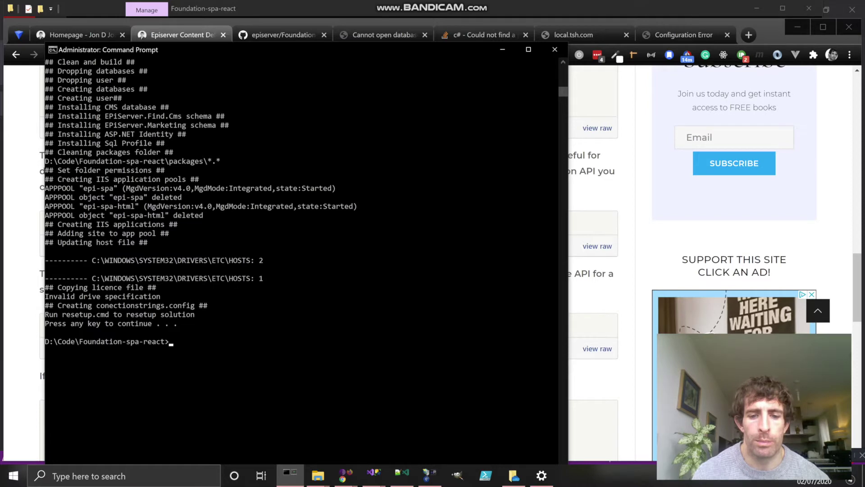
Step: Bring up setup.cmd in Notepad++ and select the database password value on line 67
{"action": "left_click", "coordinate": [402, 475]}
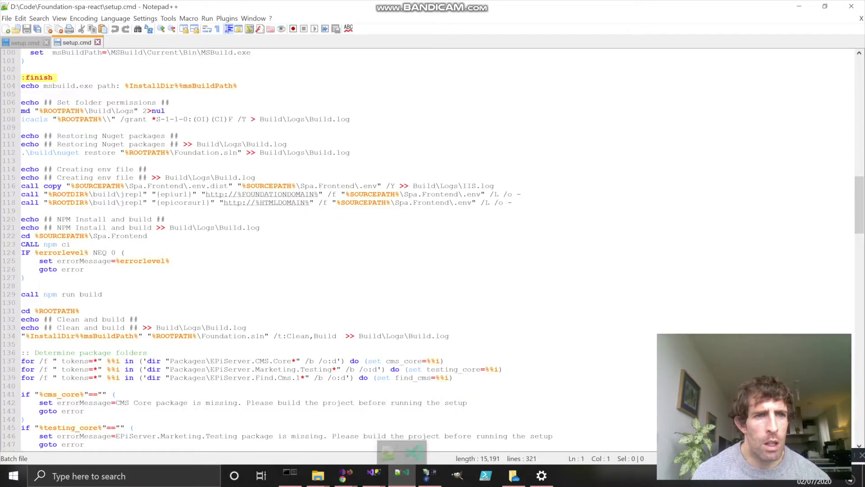
{"action": "scroll", "coordinate": [428, 248], "scroll_direction": "down", "scroll_amount": 2}
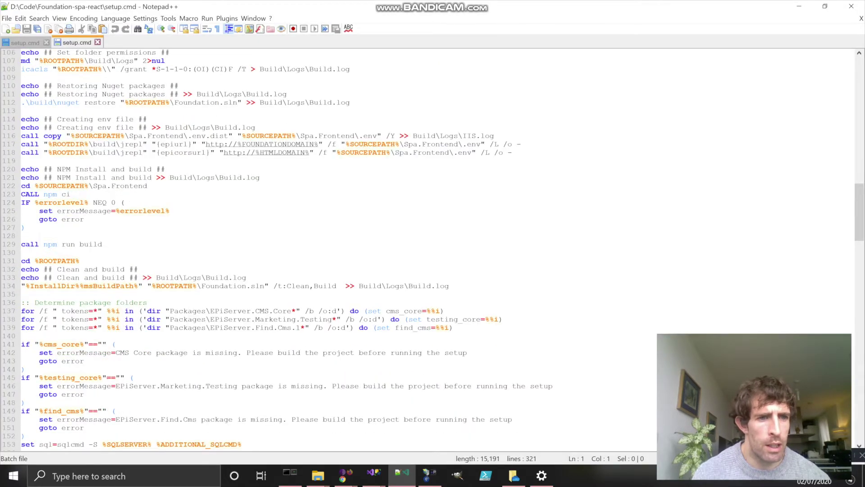
{"action": "scroll", "coordinate": [428, 248], "scroll_direction": "up", "scroll_amount": 9}
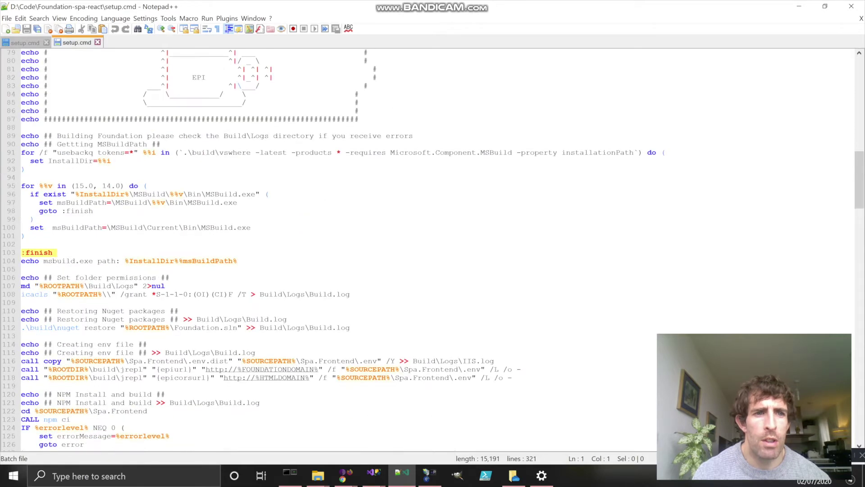
{"action": "scroll", "coordinate": [429, 248], "scroll_direction": "up", "scroll_amount": 16}
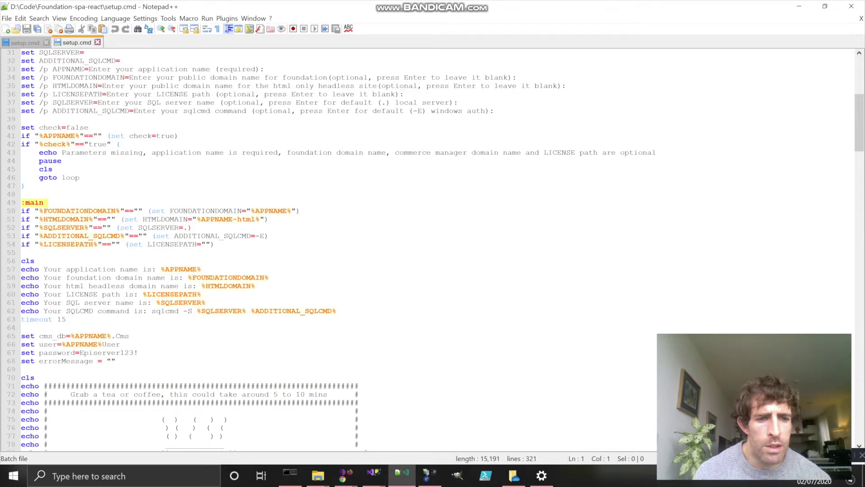
{"action": "left_click_drag", "start_coordinate": [138, 353], "coordinate": [85, 353]}
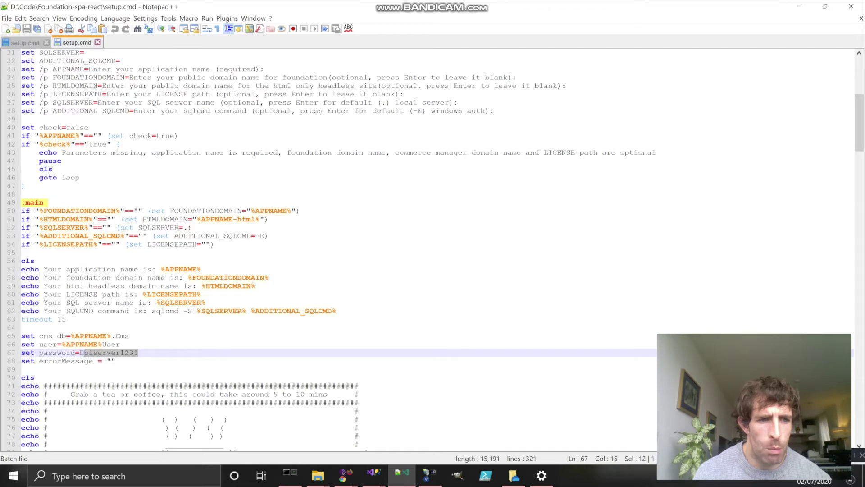
Step: Select the sqlcmd setting on line 153, then move to the D:\Code setup.cmd copy
{"action": "scroll", "coordinate": [84, 352], "scroll_direction": "down", "scroll_amount": 20}
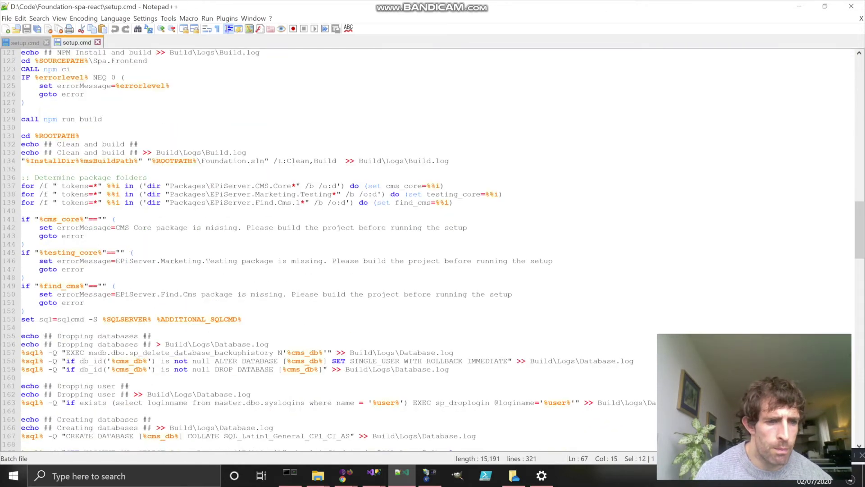
{"action": "scroll", "coordinate": [84, 352], "scroll_direction": "down", "scroll_amount": 6}
{"action": "scroll", "coordinate": [84, 353], "scroll_direction": "right", "scroll_amount": 1}
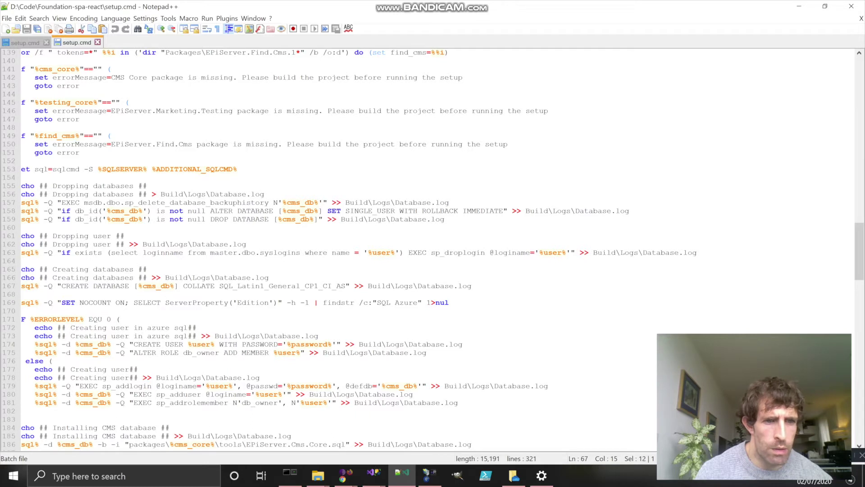
{"action": "left_click_drag", "start_coordinate": [238, 169], "coordinate": [18, 169]}
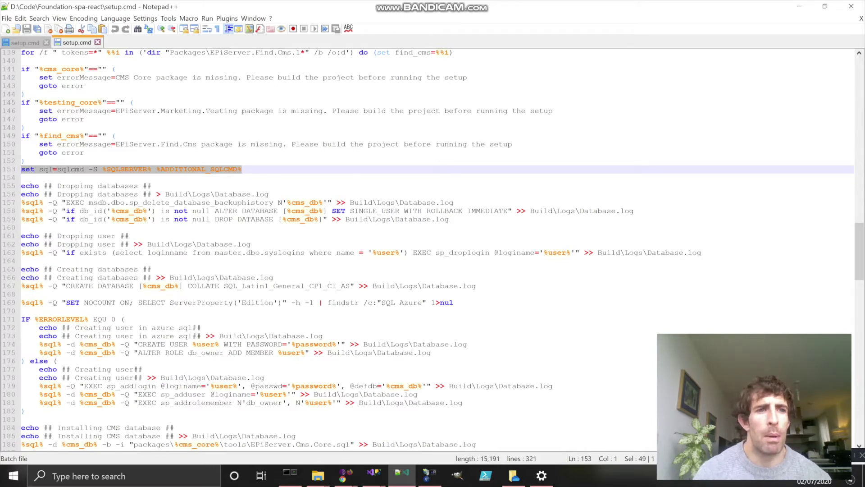
{"action": "key", "text": "ctrl+Tab"}
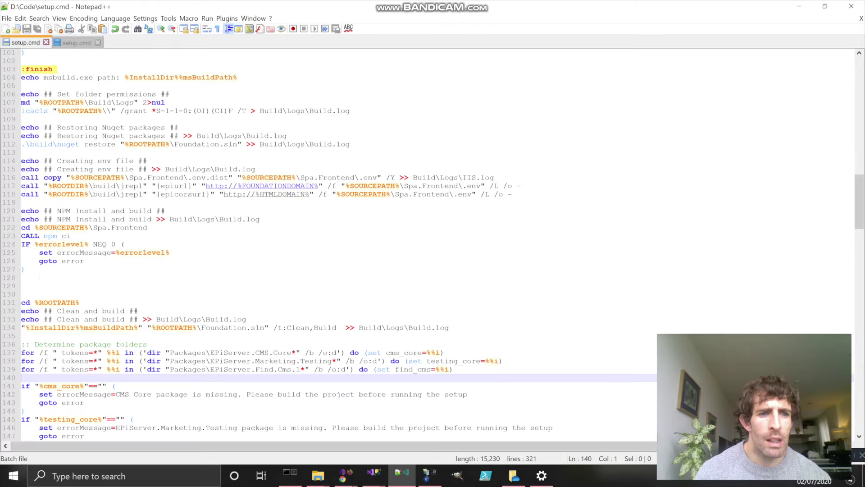
{"action": "scroll", "coordinate": [328, 243], "scroll_direction": "up", "scroll_amount": 20}
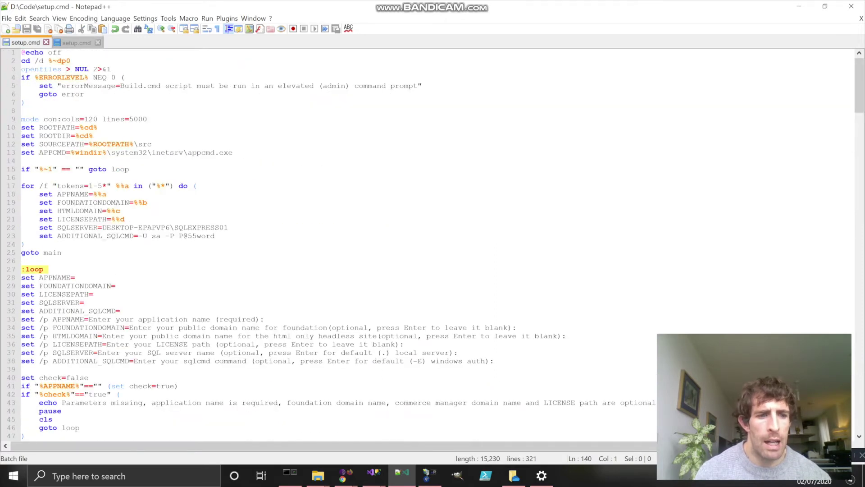
{"action": "scroll", "coordinate": [435, 243], "scroll_direction": "down", "scroll_amount": 9}
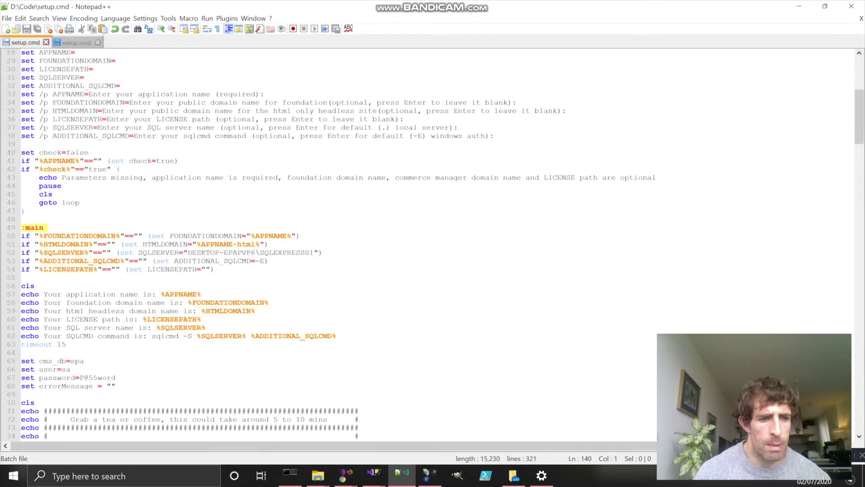
{"action": "double_click", "coordinate": [77, 360]}
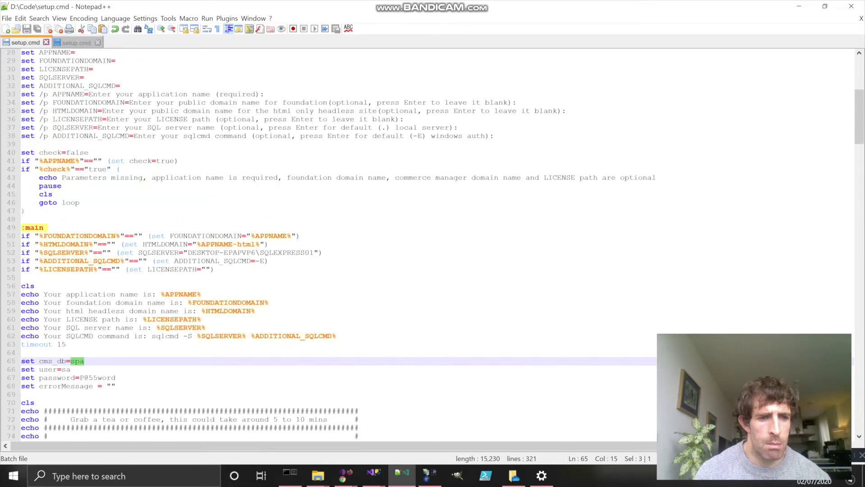
{"action": "double_click", "coordinate": [66, 369]}
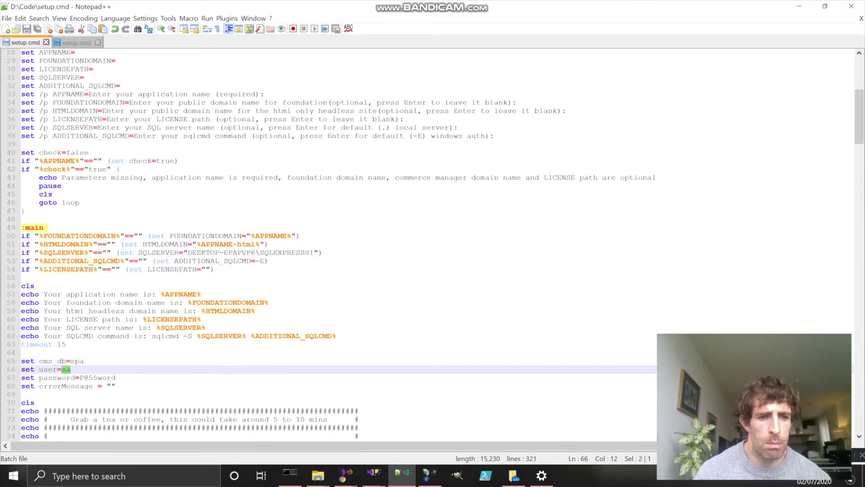
{"action": "left_click_drag", "start_coordinate": [116, 378], "coordinate": [84, 378]}
{"action": "scroll", "coordinate": [338, 243], "scroll_direction": "up", "scroll_amount": 3}
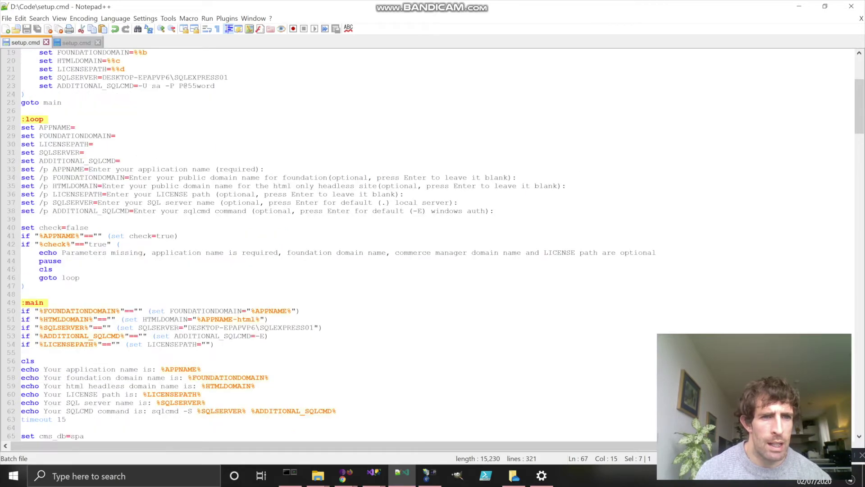
{"action": "scroll", "coordinate": [338, 243], "scroll_direction": "up", "scroll_amount": 2}
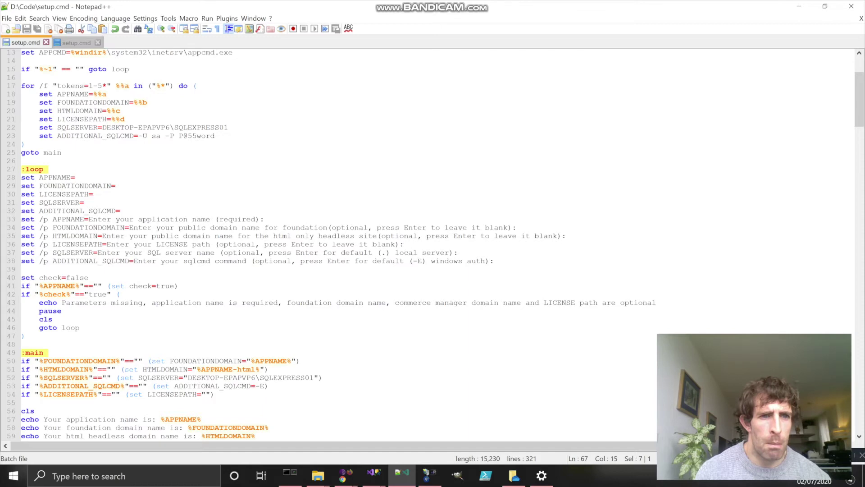
{"action": "left_click_drag", "start_coordinate": [103, 127], "coordinate": [220, 128]}
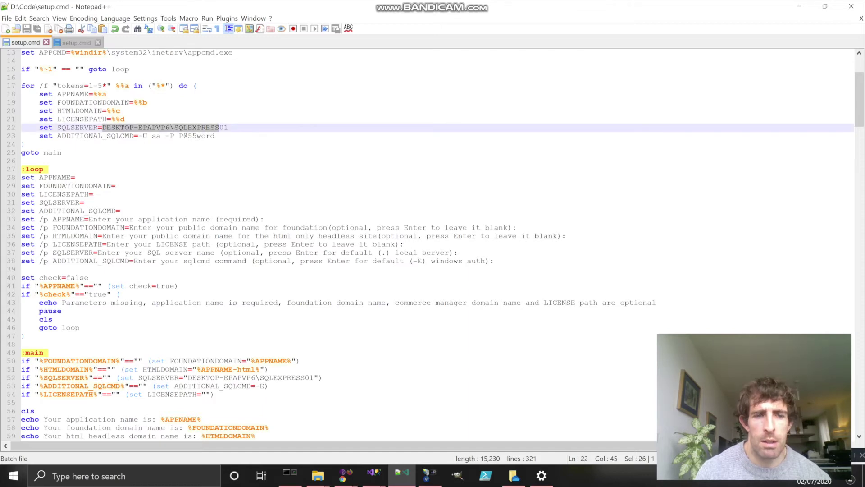
{"action": "scroll", "coordinate": [338, 243], "scroll_direction": "down", "scroll_amount": 19}
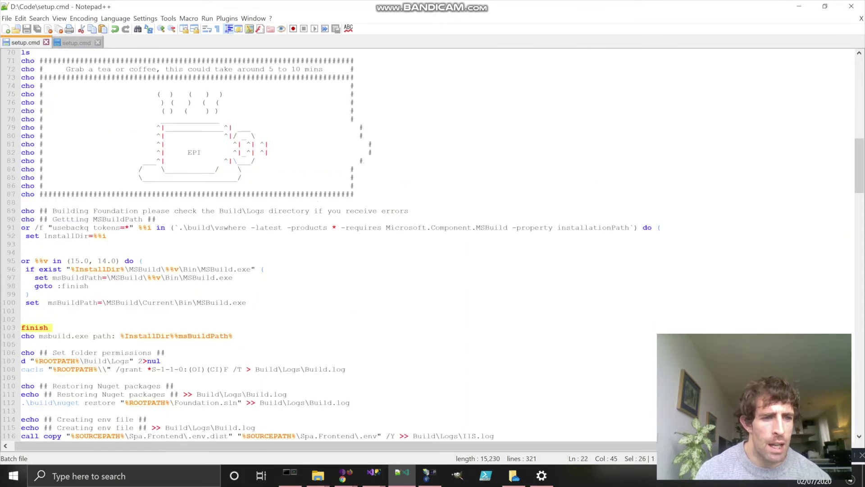
{"action": "scroll", "coordinate": [338, 243], "scroll_direction": "down", "scroll_amount": 16}
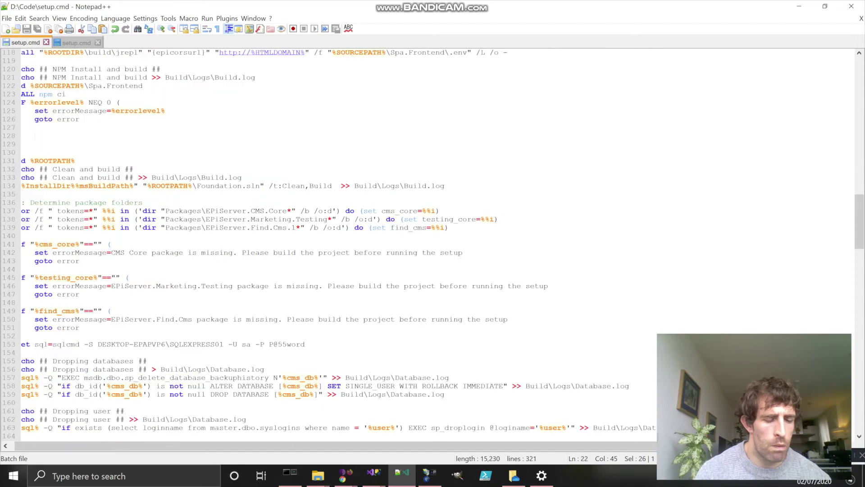
{"action": "scroll", "coordinate": [338, 244], "scroll_direction": "down", "scroll_amount": 4}
{"action": "left_click", "coordinate": [22, 252]}
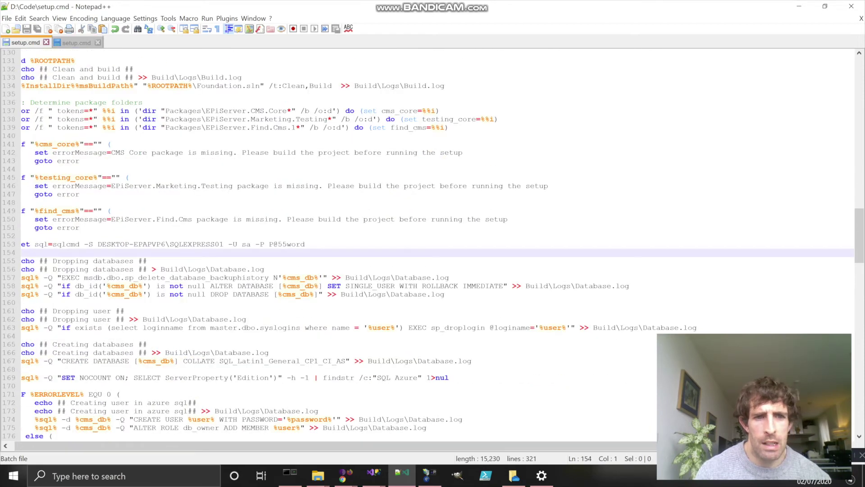
{"action": "key", "text": "shift+Up"}
{"action": "key", "text": "shift+Up"}
{"action": "key", "text": "shift+Right"}
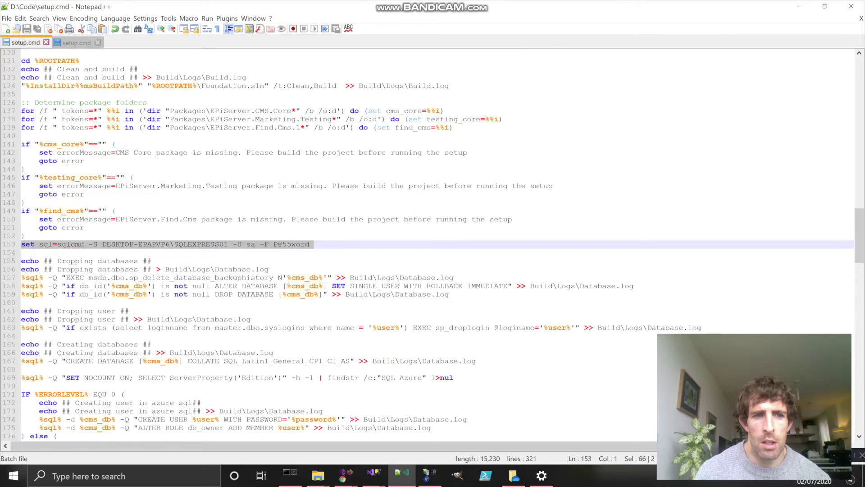
{"action": "key", "text": "shift+Right"}
{"action": "key", "text": "shift+Right"}
{"action": "key", "text": "shift+Right"}
{"action": "key", "text": "shift+Right"}
{"action": "key", "text": "shift+Right"}
{"action": "key", "text": "shift+Right"}
{"action": "key", "text": "shift+Right"}
{"action": "key", "text": "shift+Right"}
{"action": "key", "text": "shift+Right"}
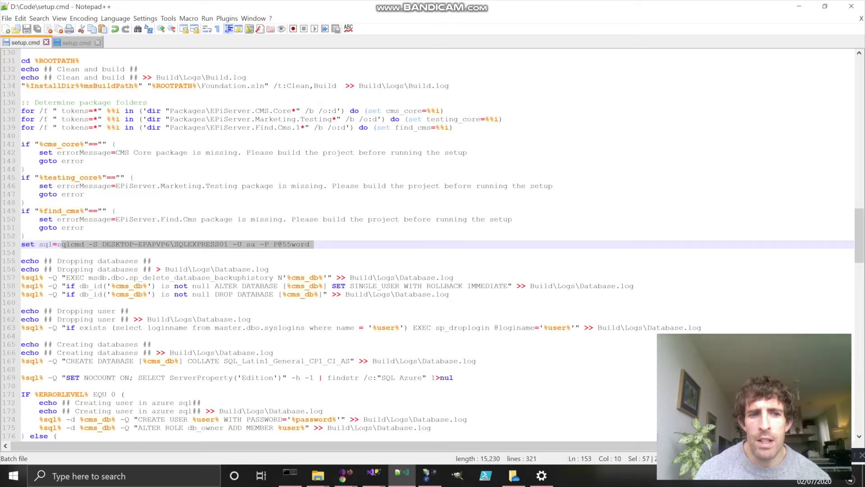
{"action": "key", "text": "shift+Right"}
{"action": "key", "text": "shift+Right"}
{"action": "key", "text": "shift+Right"}
{"action": "key", "text": "shift+Right"}
{"action": "key", "text": "shift+Right"}
{"action": "key", "text": "shift+Right"}
{"action": "key", "text": "shift+Right"}
{"action": "key", "text": "shift+Right"}
{"action": "key", "text": "shift+Right"}
{"action": "key", "text": "shift+Right"}
{"action": "key", "text": "shift+Right"}
{"action": "key", "text": "shift+Right"}
{"action": "key", "text": "shift+Right"}
{"action": "key", "text": "shift+Right"}
{"action": "key", "text": "shift+Right"}
{"action": "key", "text": "shift+Right"}
{"action": "key", "text": "shift+Right"}
{"action": "key", "text": "shift+Right"}
{"action": "key", "text": "shift+Right"}
{"action": "key", "text": "shift+Right"}
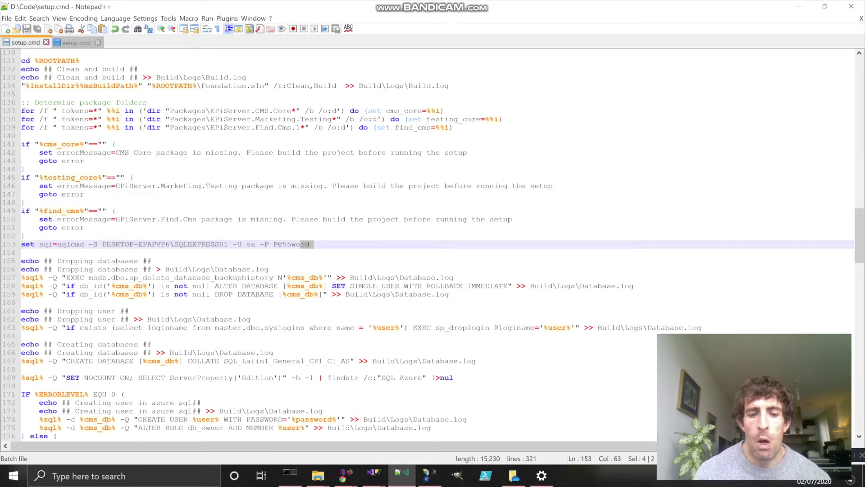
{"action": "mouse_move", "coordinate": [374, 475]}
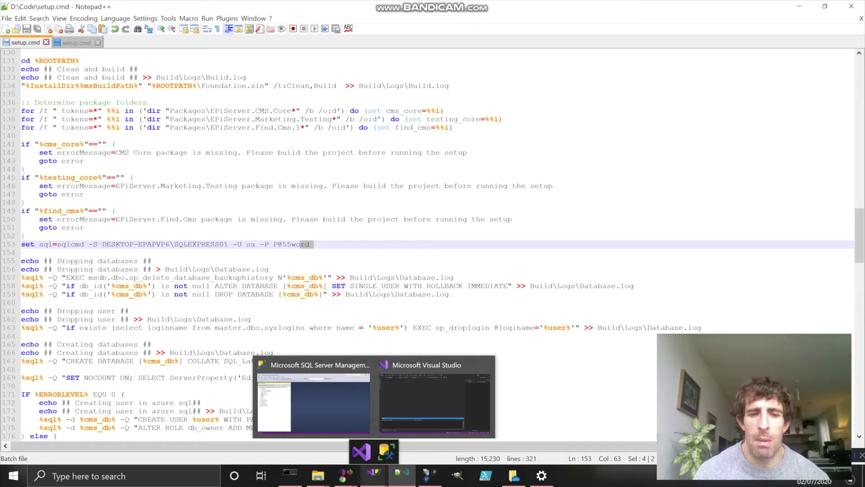
{"action": "left_click", "coordinate": [314, 401]}
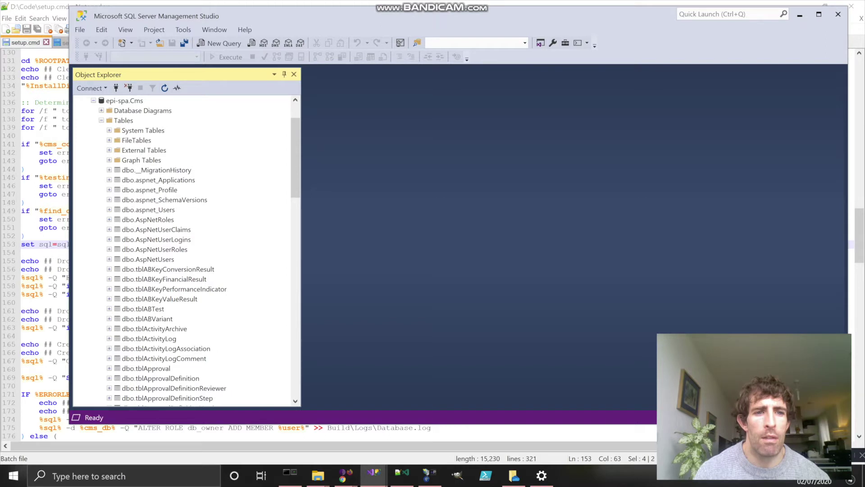
{"action": "scroll", "coordinate": [187, 250], "scroll_direction": "down", "scroll_amount": 6}
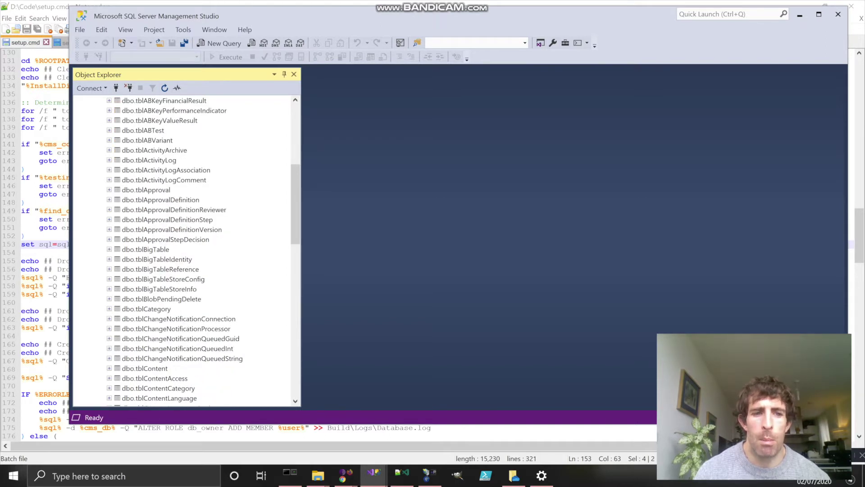
{"action": "scroll", "coordinate": [187, 250], "scroll_direction": "down", "scroll_amount": 3}
{"action": "scroll", "coordinate": [187, 250], "scroll_direction": "up", "scroll_amount": 6}
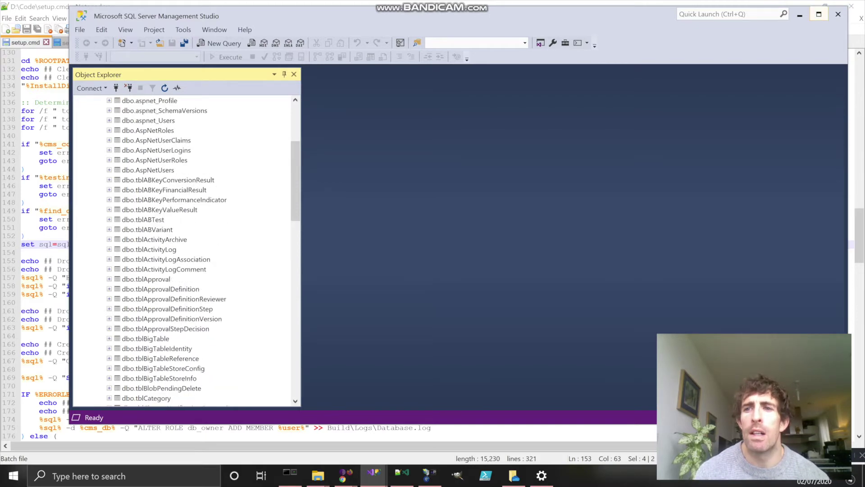
{"action": "left_click", "coordinate": [799, 15]}
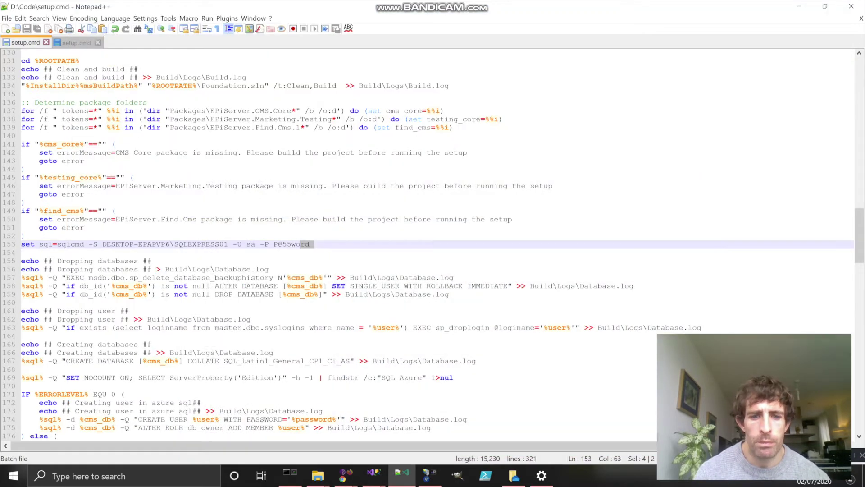
Step: Check the epi-spa Configuration Error tab in Chrome, then go to Visual Studio
{"action": "left_click", "coordinate": [345, 475]}
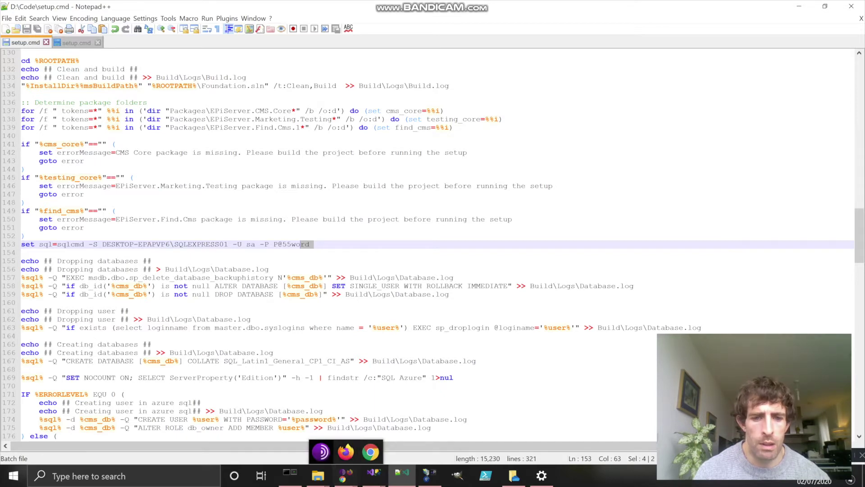
{"action": "mouse_move", "coordinate": [370, 451]}
{"action": "mouse_move", "coordinate": [406, 401]}
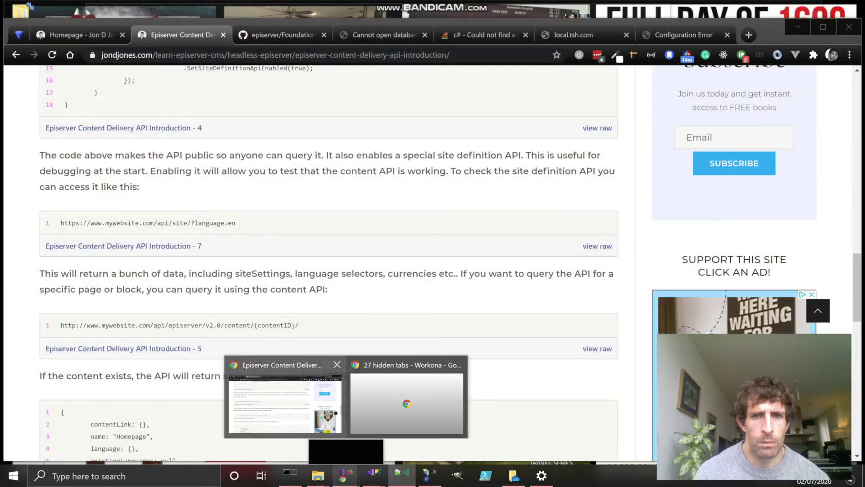
{"action": "left_click", "coordinate": [285, 401]}
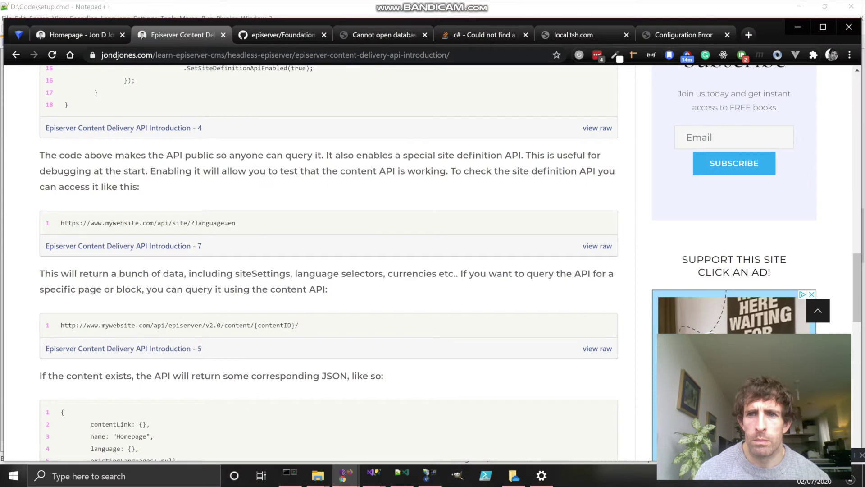
{"action": "left_click", "coordinate": [683, 35]}
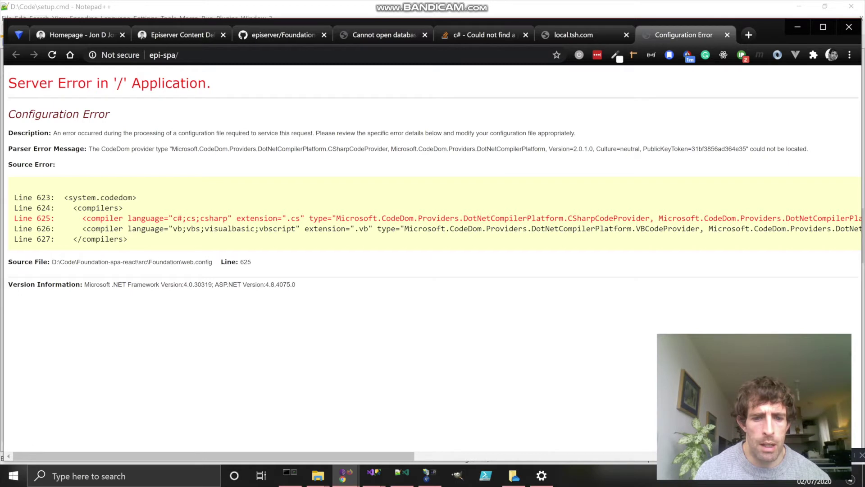
{"action": "mouse_move", "coordinate": [373, 476]}
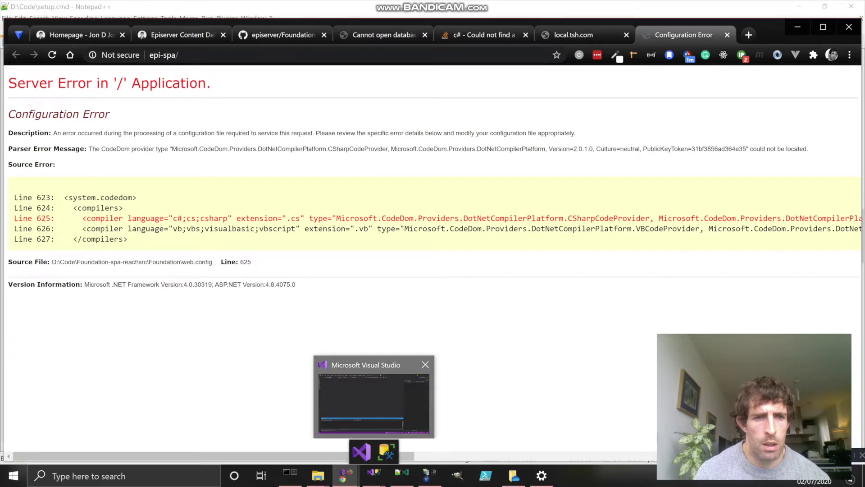
{"action": "left_click", "coordinate": [362, 451]}
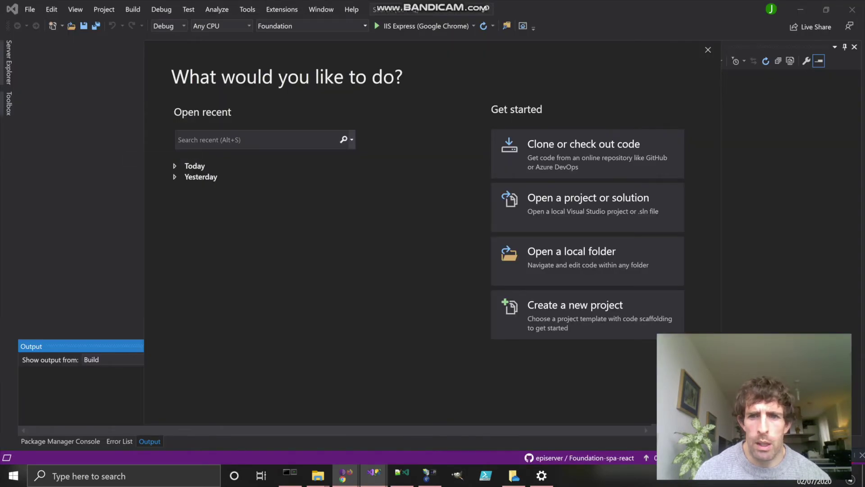
Step: Load Foundation.sln from the Foundation-spa-react folder in Visual Studio
{"action": "left_click", "coordinate": [587, 205]}
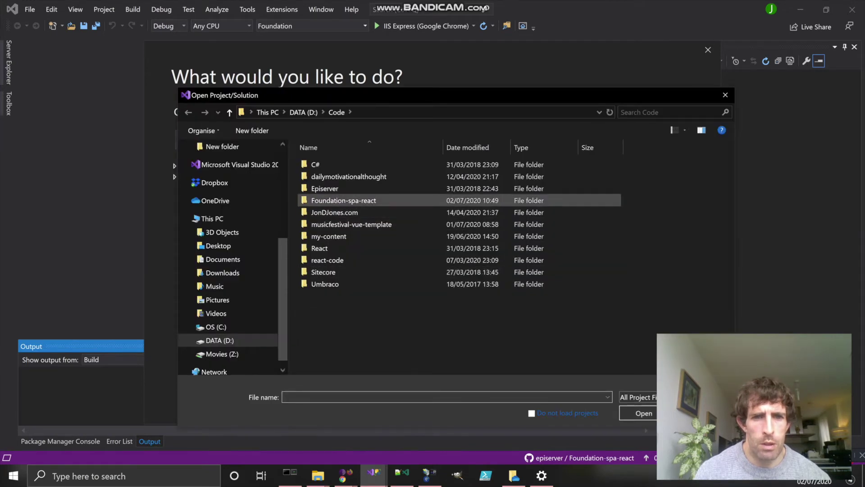
{"action": "double_click", "coordinate": [343, 200]}
{"action": "left_click", "coordinate": [334, 224]}
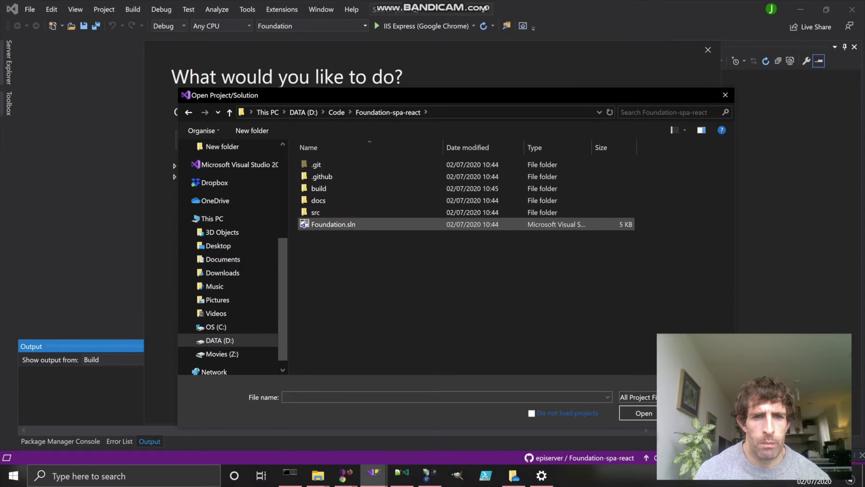
{"action": "key", "text": "Return"}
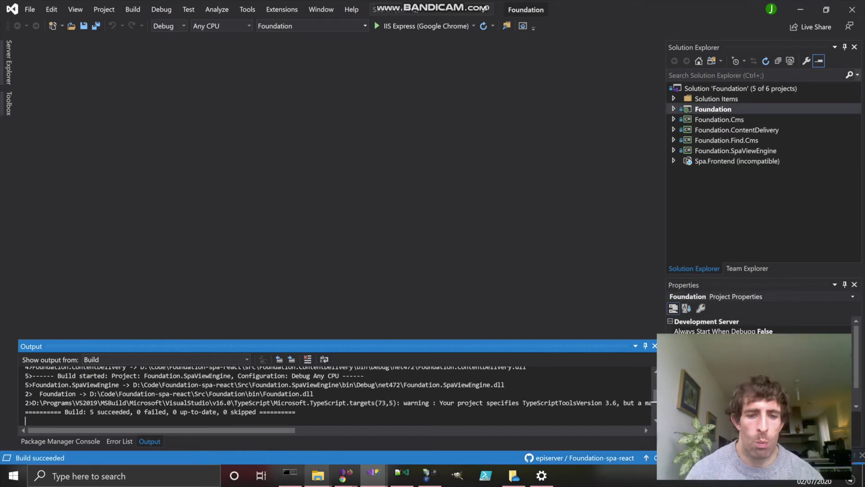
Step: Bring forward the Chrome window showing the solution's Migration Report
{"action": "mouse_move", "coordinate": [345, 475]}
{"action": "mouse_move", "coordinate": [371, 452]}
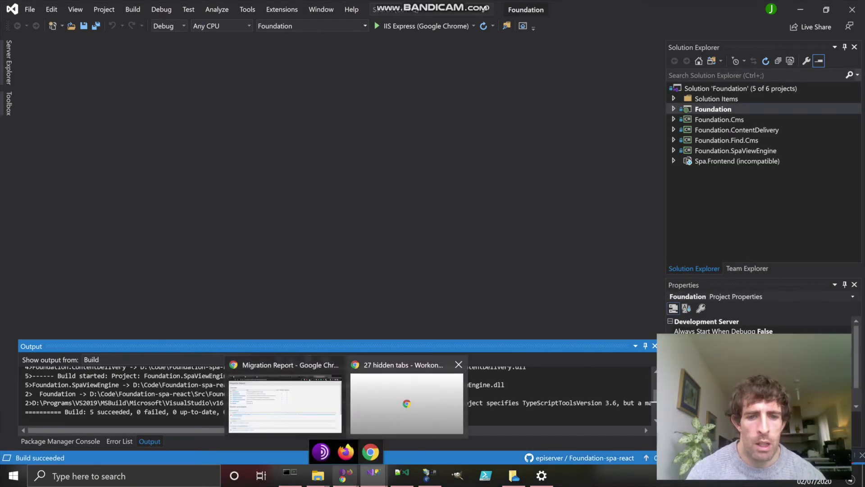
{"action": "left_click", "coordinate": [286, 399]}
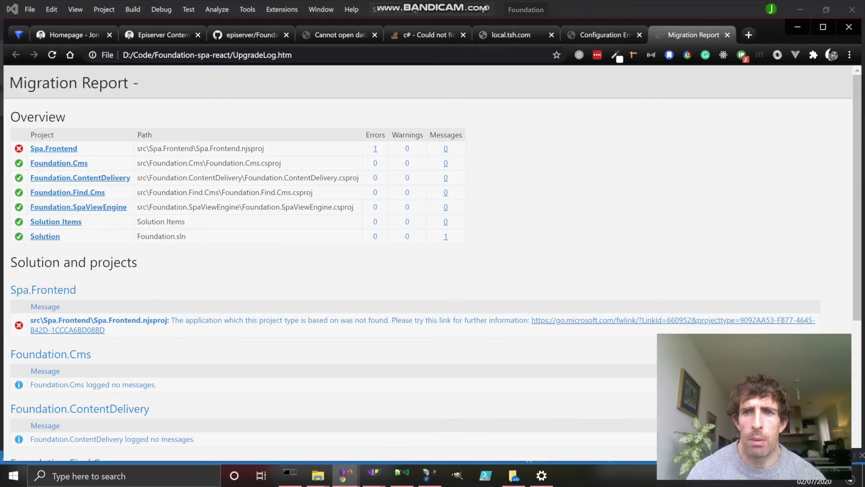
{"action": "left_click", "coordinate": [604, 35]}
{"action": "left_click", "coordinate": [164, 55]}
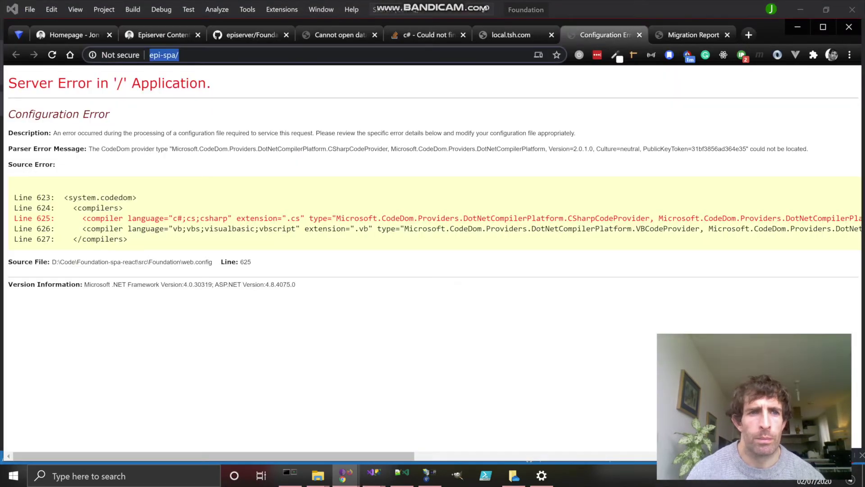
{"action": "key", "text": "Return"}
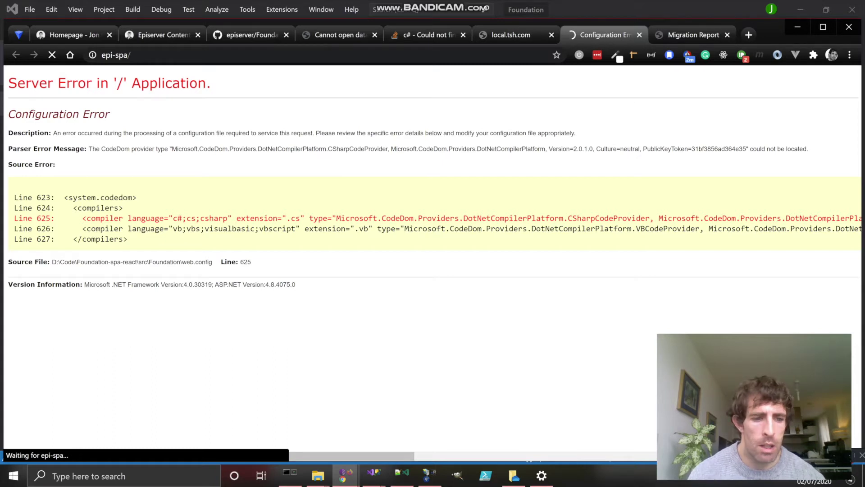
{"action": "mouse_move", "coordinate": [429, 475]}
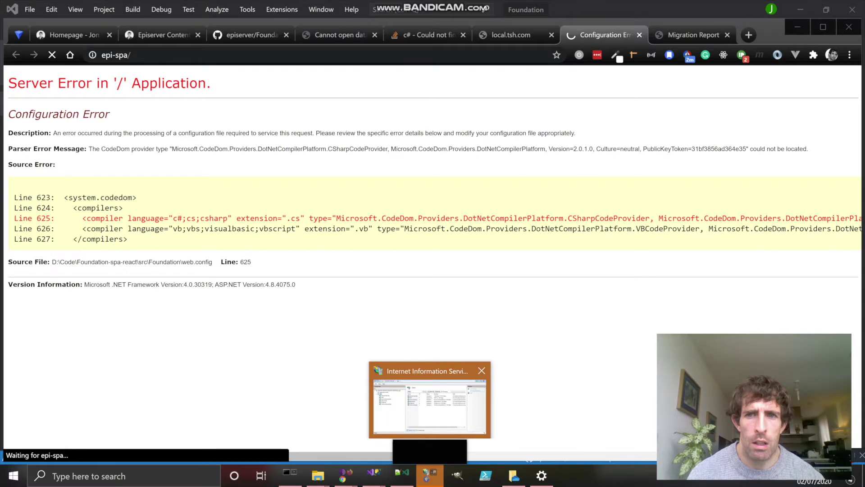
{"action": "left_click", "coordinate": [429, 404]}
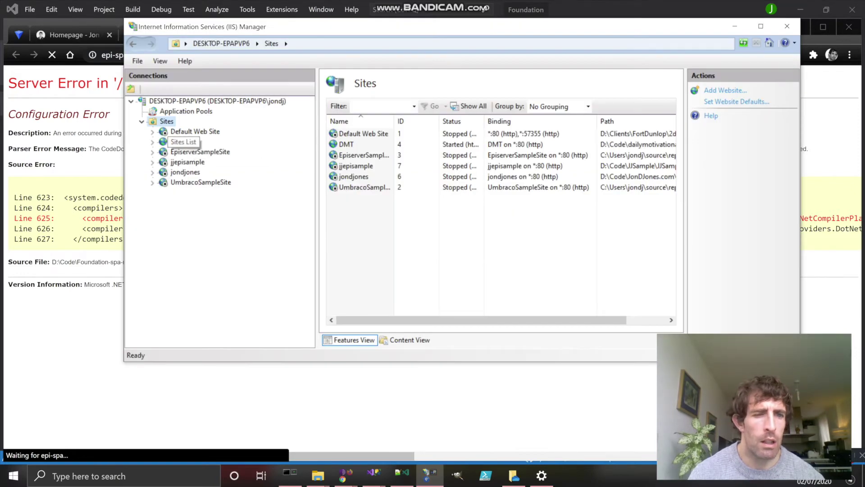
Step: Refresh the IIS Sites list so epi-spa and epi-spa-html appear, then return to Chrome
{"action": "right_click", "coordinate": [166, 121]}
{"action": "left_click", "coordinate": [194, 143]}
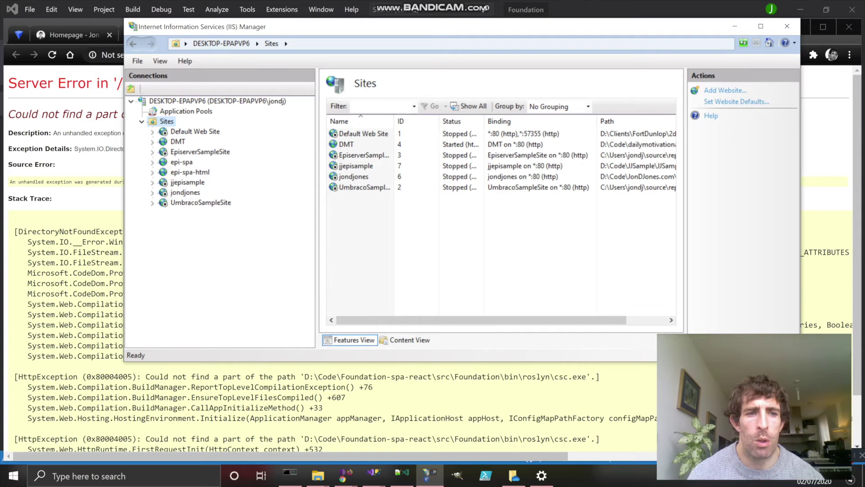
{"action": "key", "text": "alt+Tab"}
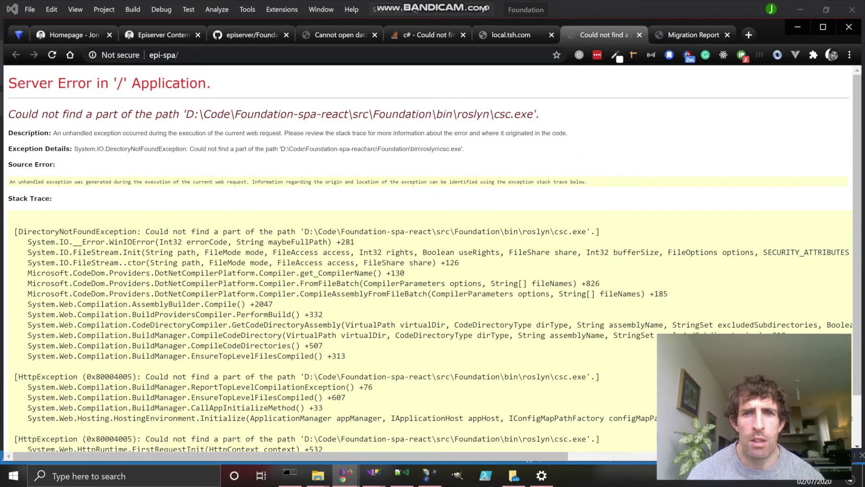
Step: Select the Update-Package Microsoft.CodeDom.Providers.DotNetCompilerPlatform -r command in the Stack Overflow answer
{"action": "key", "text": "ctrl+shift+Tab"}
{"action": "key", "text": "ctrl+shift+Tab"}
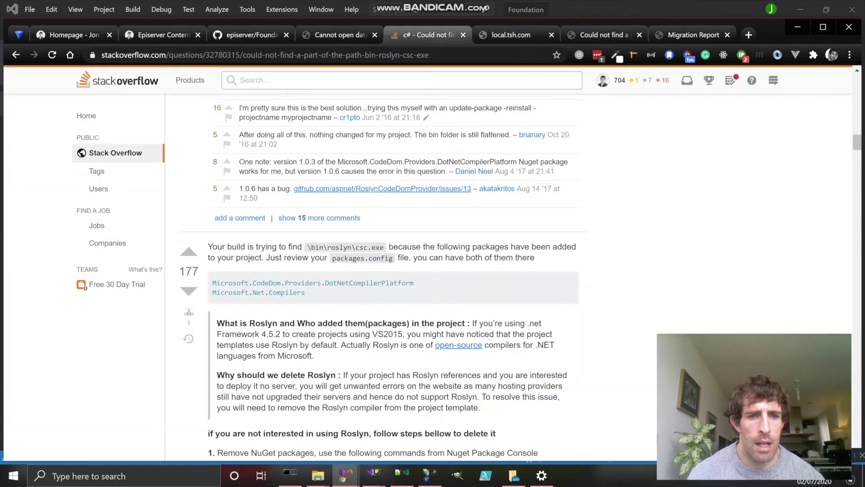
{"action": "scroll", "coordinate": [378, 271], "scroll_direction": "up", "scroll_amount": 10}
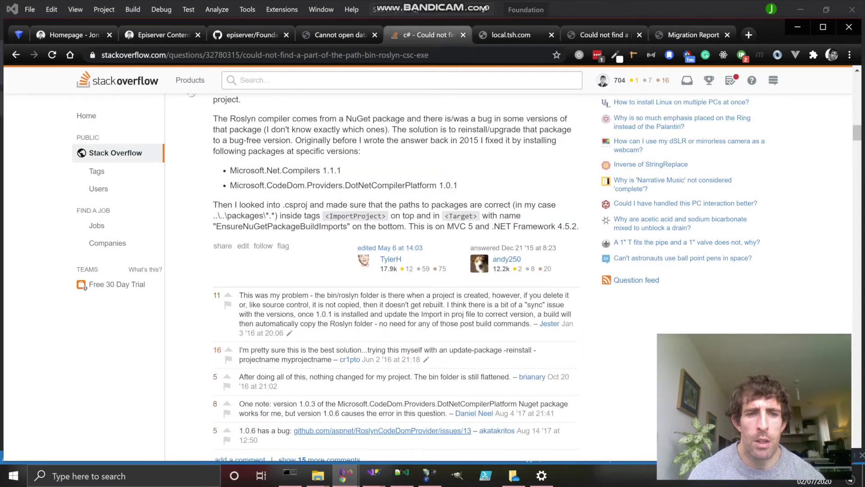
{"action": "triple_click", "coordinate": [351, 245]}
{"action": "key", "text": "ctrl+c"}
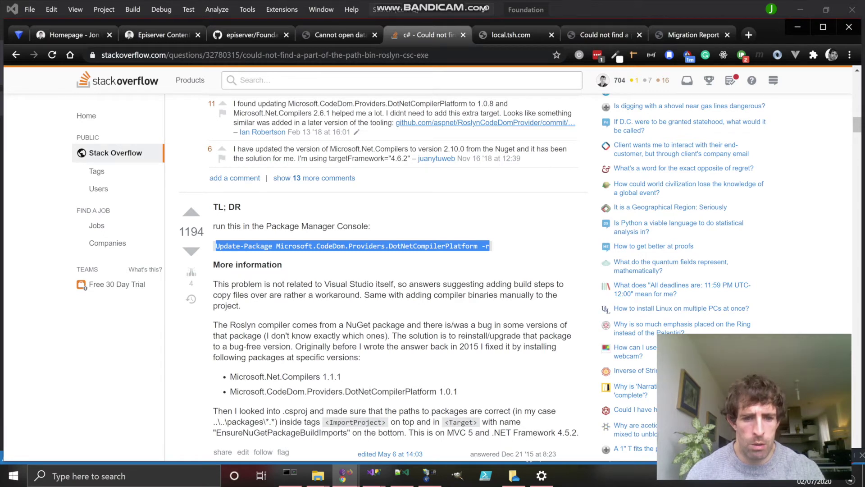
{"action": "mouse_move", "coordinate": [374, 473]}
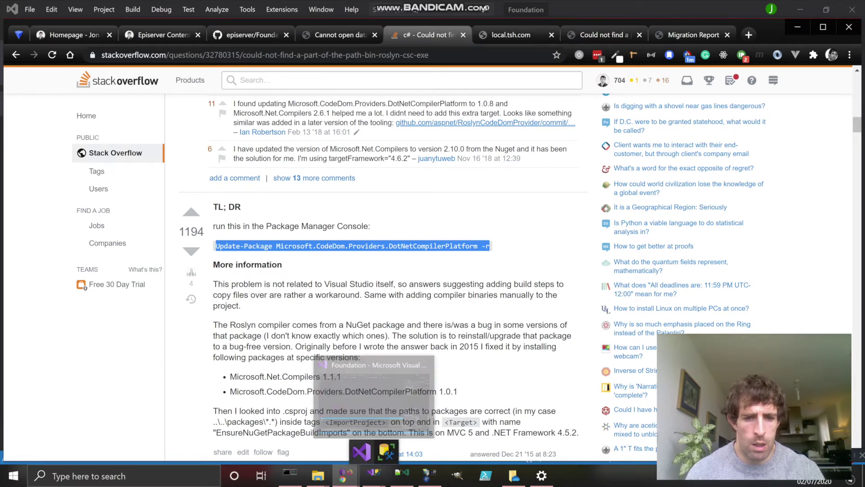
Step: Run Update-Package Microsoft.CodeDom.Providers.DotNetCompilerPlatform -r in Visual Studio's Package Manager Console
{"action": "left_click", "coordinate": [374, 396]}
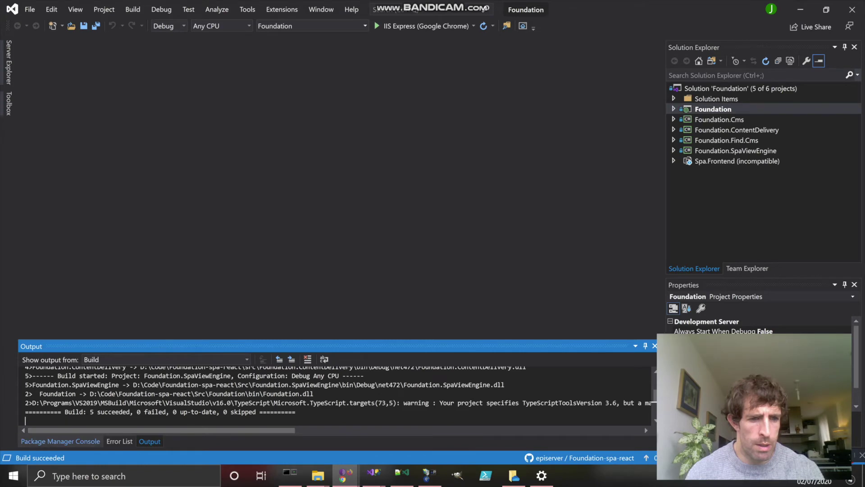
{"action": "left_click", "coordinate": [60, 441]}
{"action": "key", "text": "ctrl+v"}
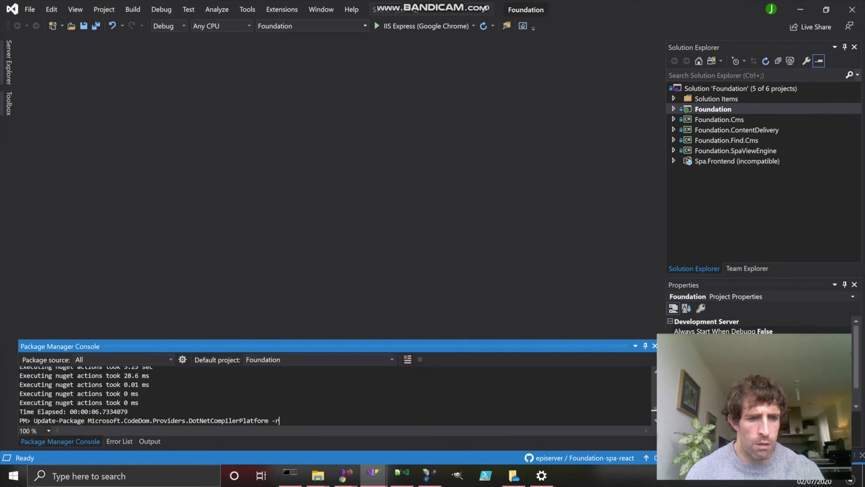
{"action": "key", "text": "Return"}
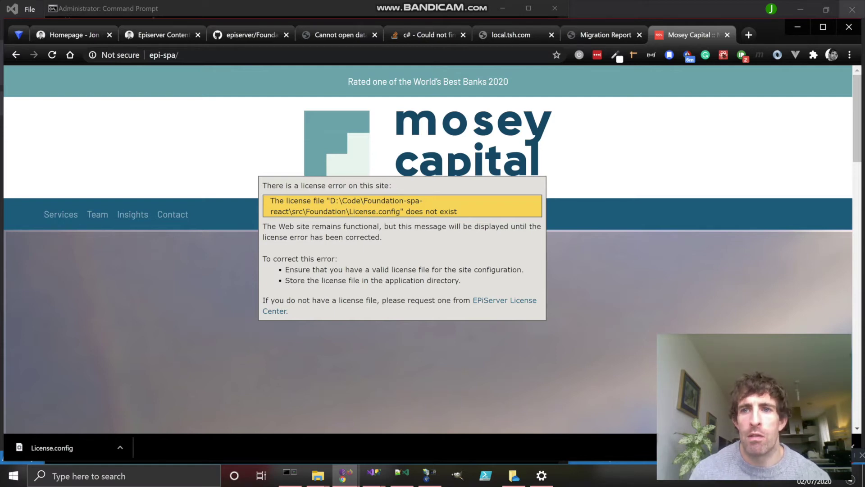
Step: Search Google for 'episerver license center' in a new tab and open the License Center result
{"action": "left_click", "coordinate": [749, 35]}
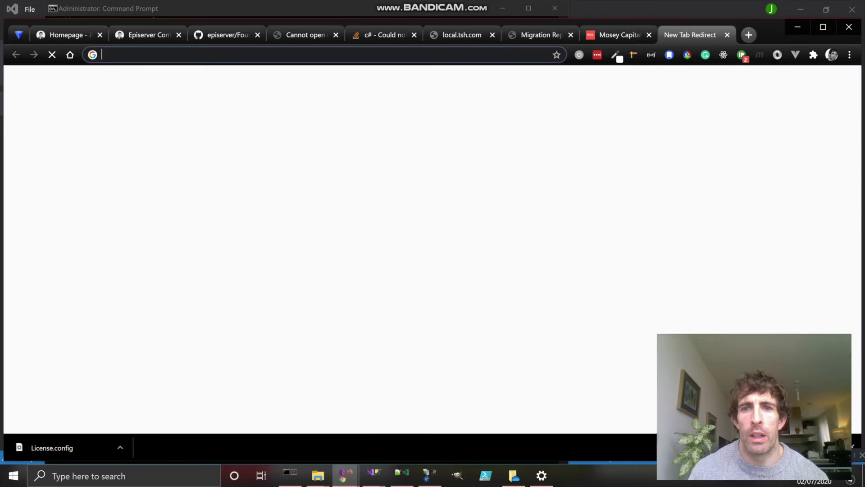
{"action": "type", "text": "e"}
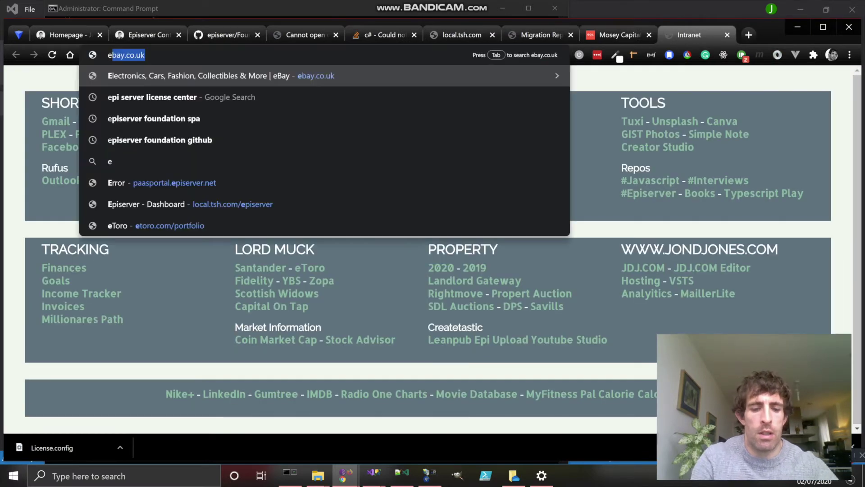
{"action": "type", "text": "piserver license center"}
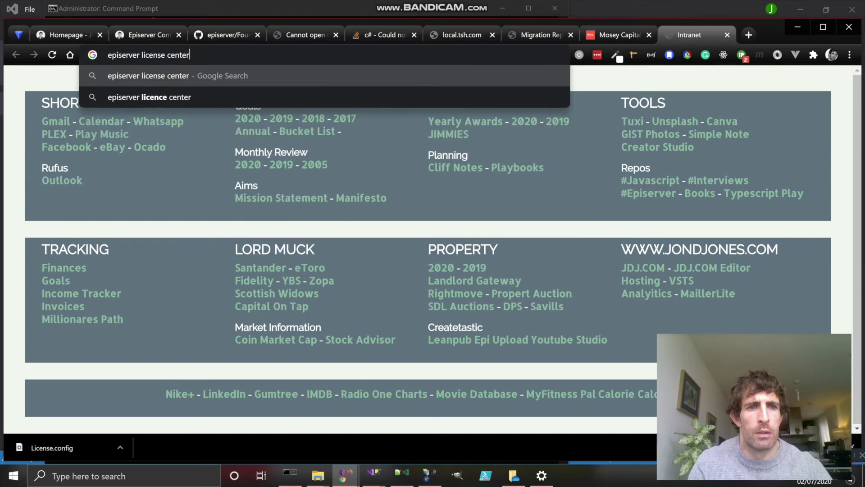
{"action": "key", "text": "Return"}
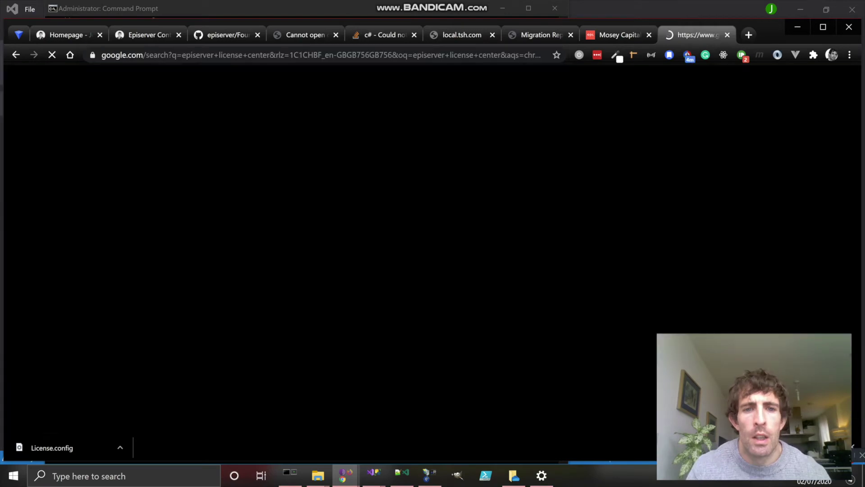
{"action": "left_click", "coordinate": [170, 183]}
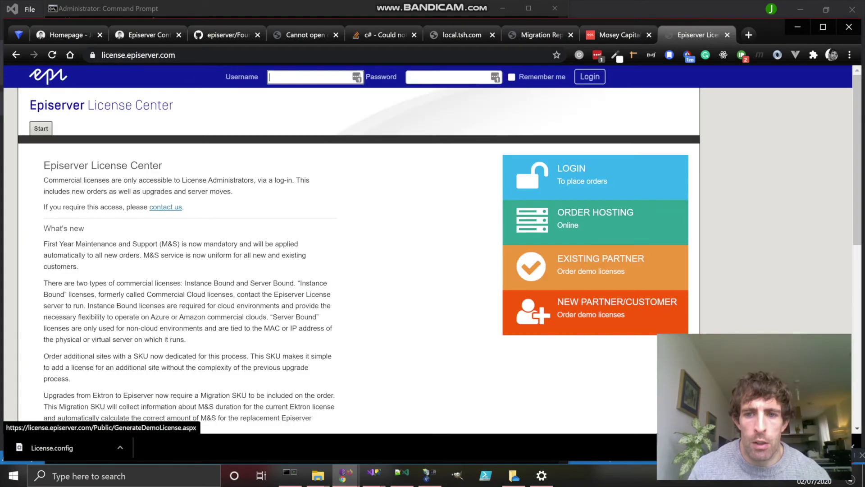
Step: Open the Generate Demo License form, reviewing its product list and leaving binding as Not specified
{"action": "left_click", "coordinate": [591, 314]}
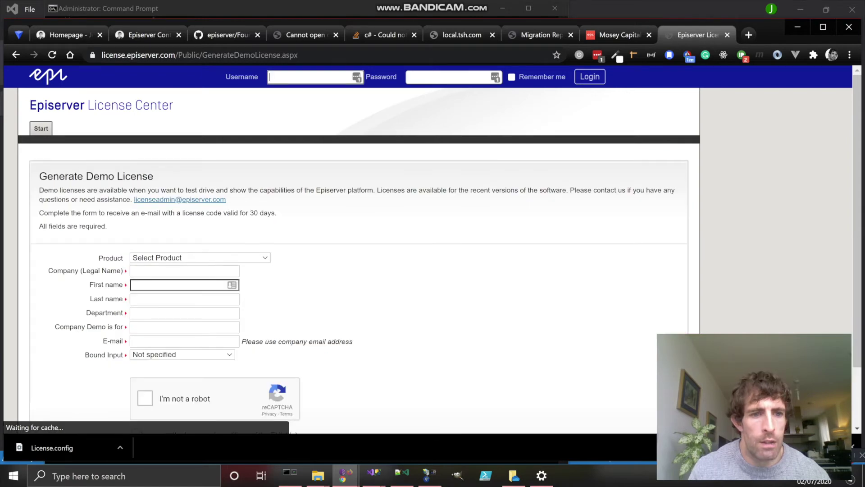
{"action": "scroll", "coordinate": [351, 248], "scroll_direction": "down", "scroll_amount": 2}
{"action": "left_click", "coordinate": [200, 186]}
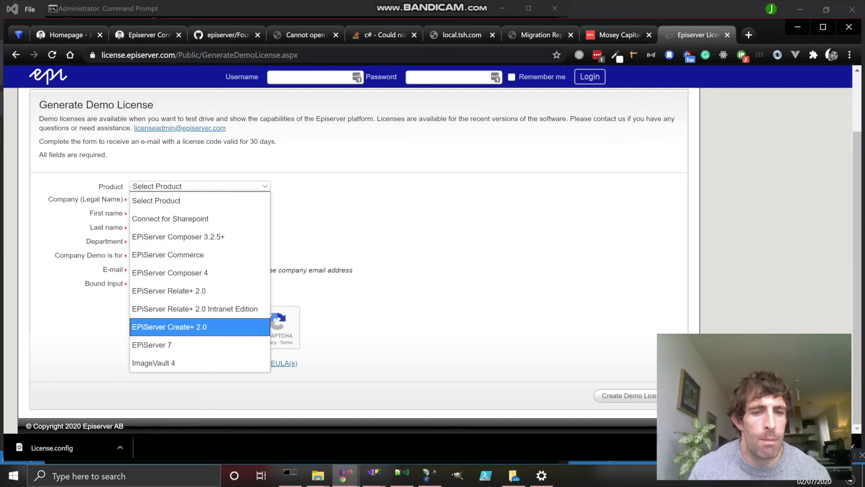
{"action": "left_click", "coordinate": [185, 214]}
{"action": "mouse_move", "coordinate": [289, 476]}
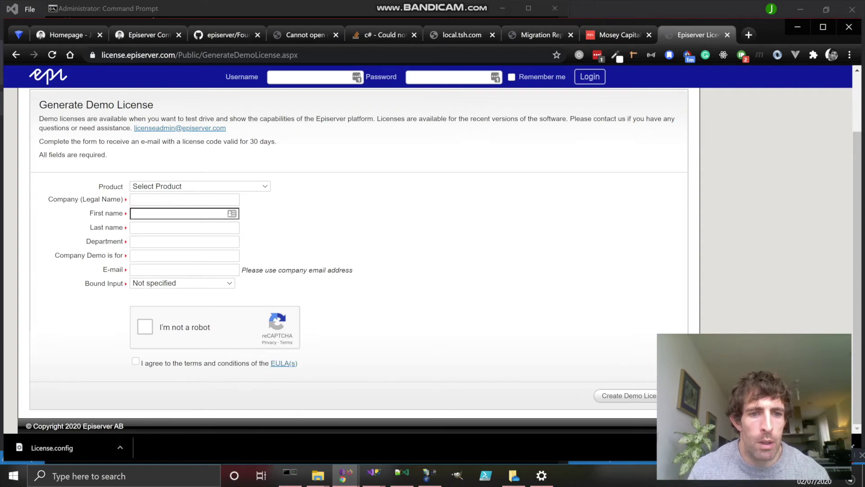
{"action": "left_click", "coordinate": [182, 283]}
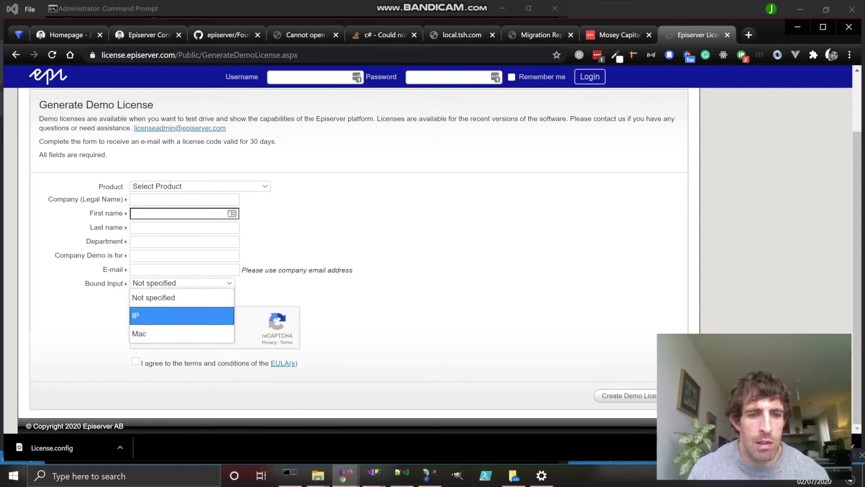
{"action": "key", "text": "Escape"}
Step: Rerun ipconfig -all in Command Prompt and select the first adapter's Physical Address
{"action": "key", "text": "alt+Tab"}
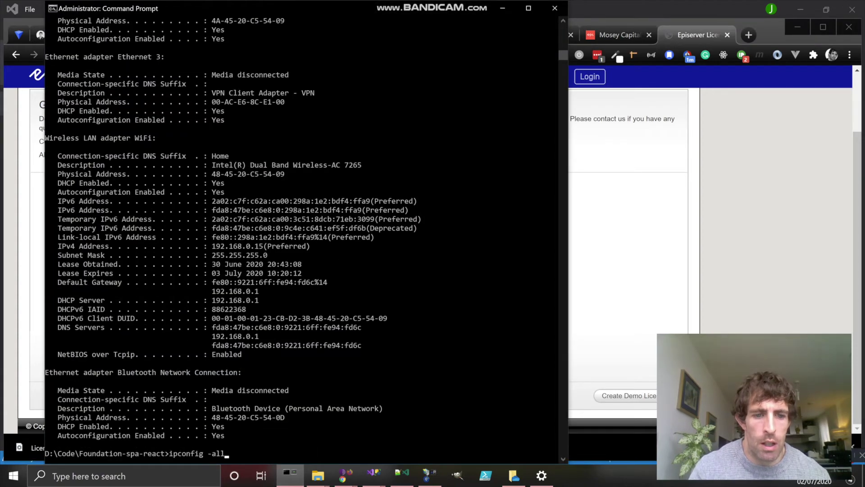
{"action": "key", "text": "Return"}
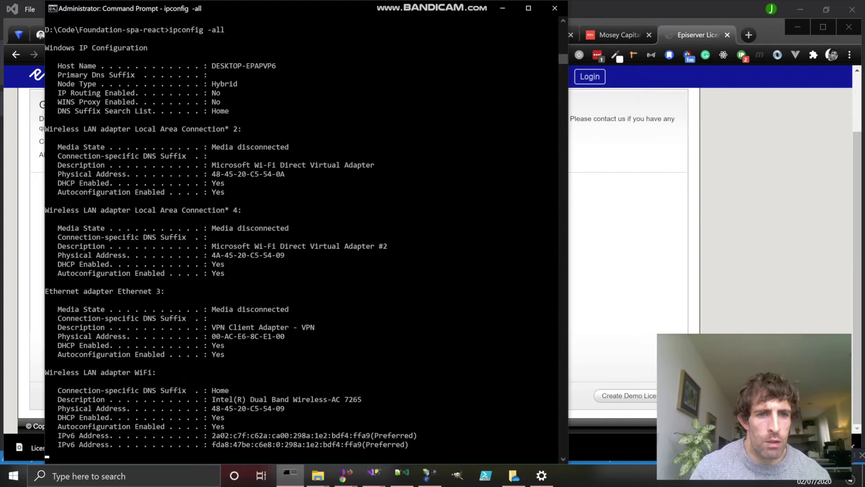
{"action": "scroll", "coordinate": [307, 239], "scroll_direction": "up", "scroll_amount": 13}
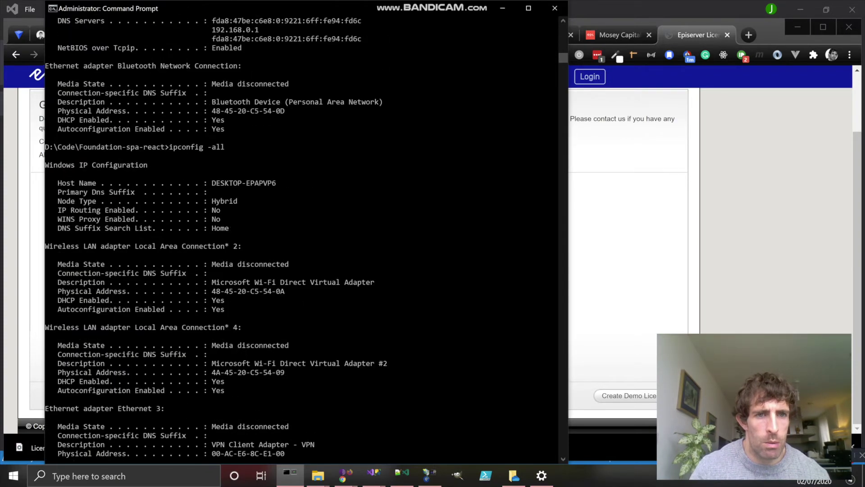
{"action": "scroll", "coordinate": [306, 239], "scroll_direction": "down", "scroll_amount": 5}
{"action": "scroll", "coordinate": [306, 239], "scroll_direction": "up", "scroll_amount": 4}
{"action": "scroll", "coordinate": [306, 238], "scroll_direction": "down", "scroll_amount": 2}
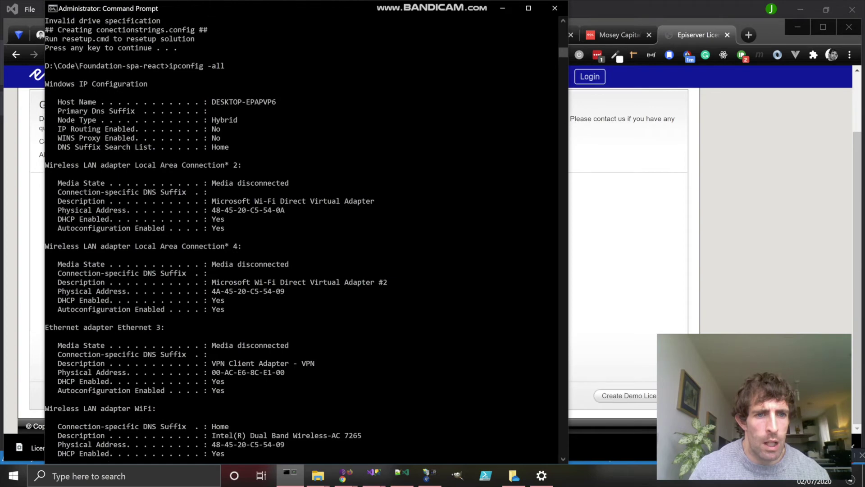
{"action": "left_click_drag", "start_coordinate": [212, 210], "coordinate": [285, 209]}
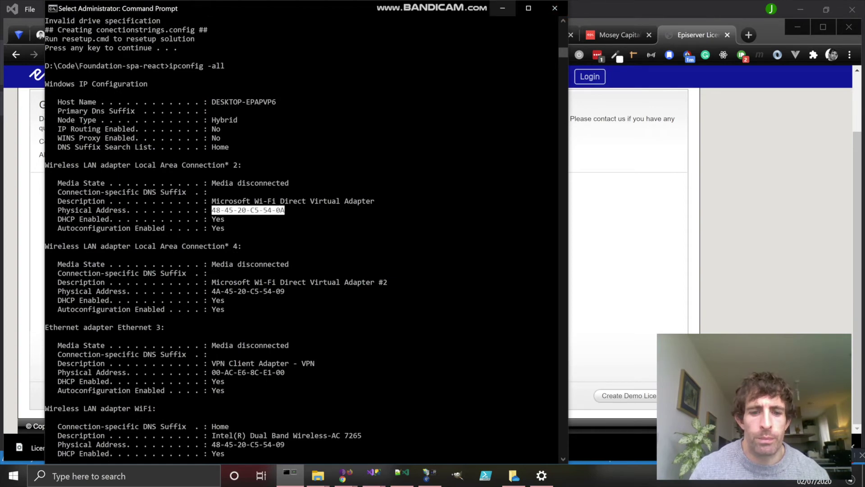
{"action": "left_click", "coordinate": [502, 8]}
Step: Browse the Code folder window into Foundation-spa-react\src
{"action": "mouse_move", "coordinate": [317, 475]}
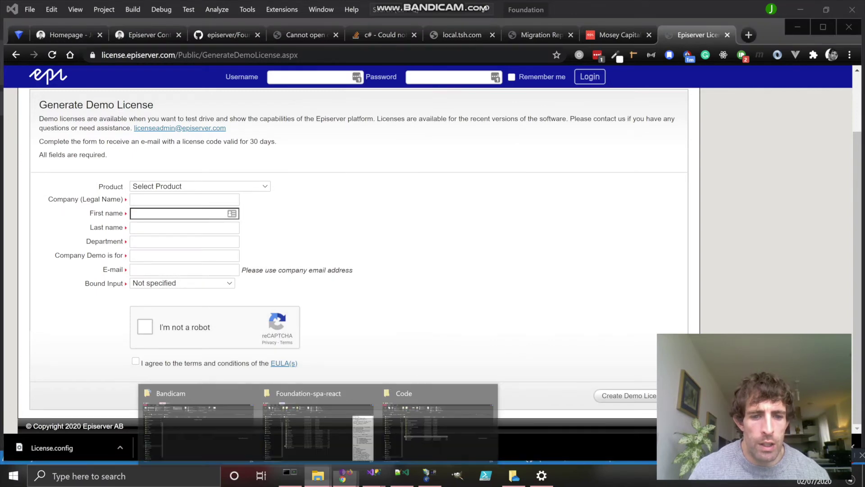
{"action": "left_click", "coordinate": [437, 428]}
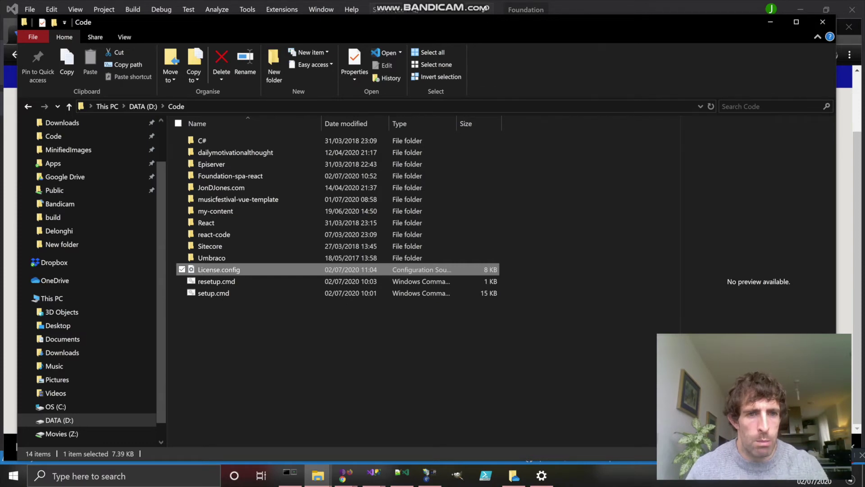
{"action": "double_click", "coordinate": [229, 175]}
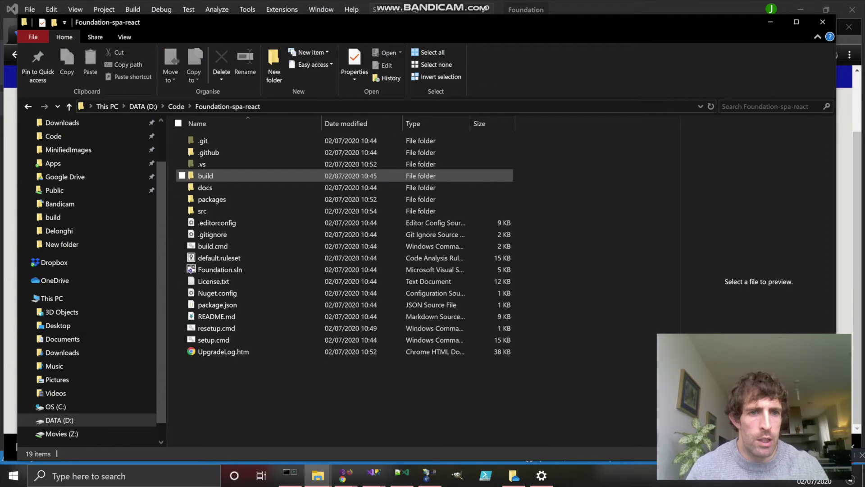
{"action": "double_click", "coordinate": [202, 211]}
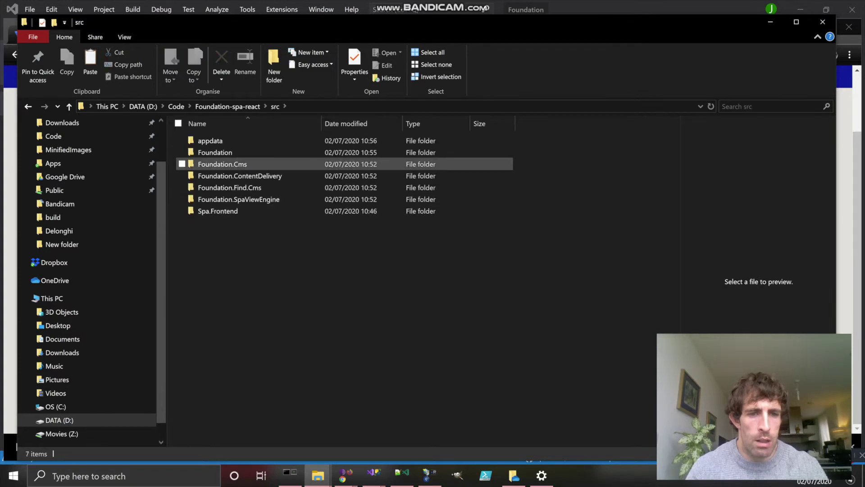
Step: Check the browser tabs, ending on the Mosey Capital site with its license error
{"action": "key", "text": "alt+Tab"}
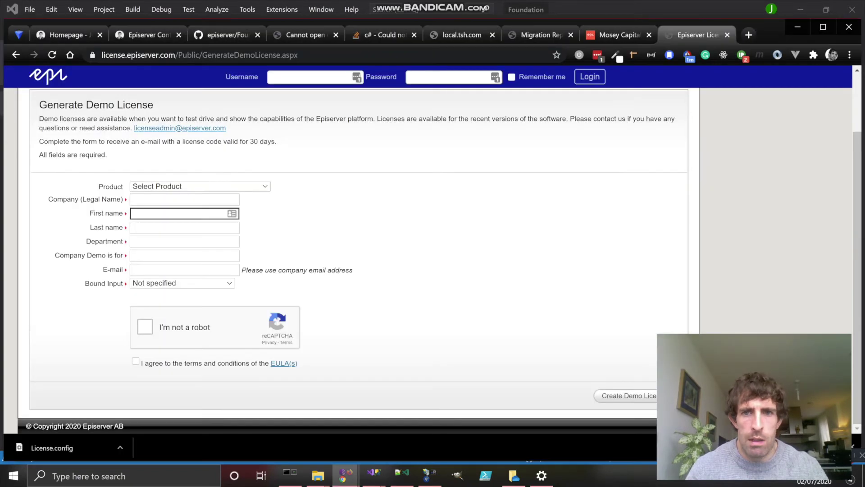
{"action": "left_click", "coordinate": [540, 35]}
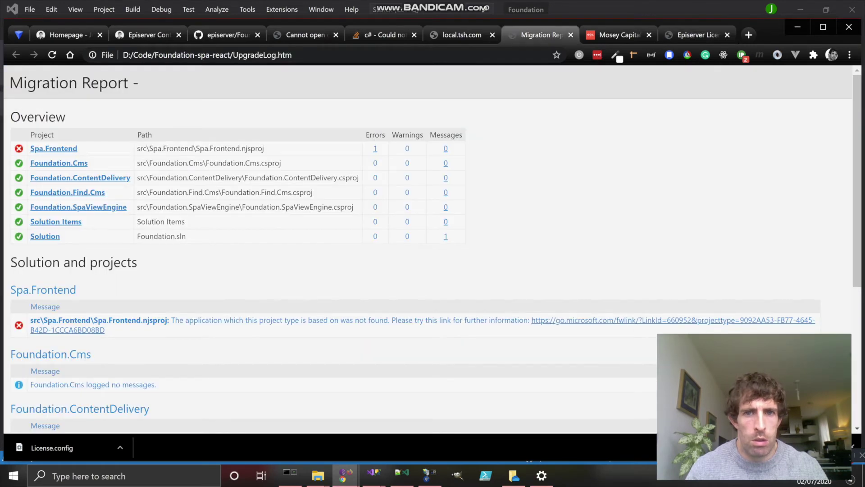
{"action": "left_click", "coordinate": [462, 34]}
{"action": "left_click", "coordinate": [619, 34]}
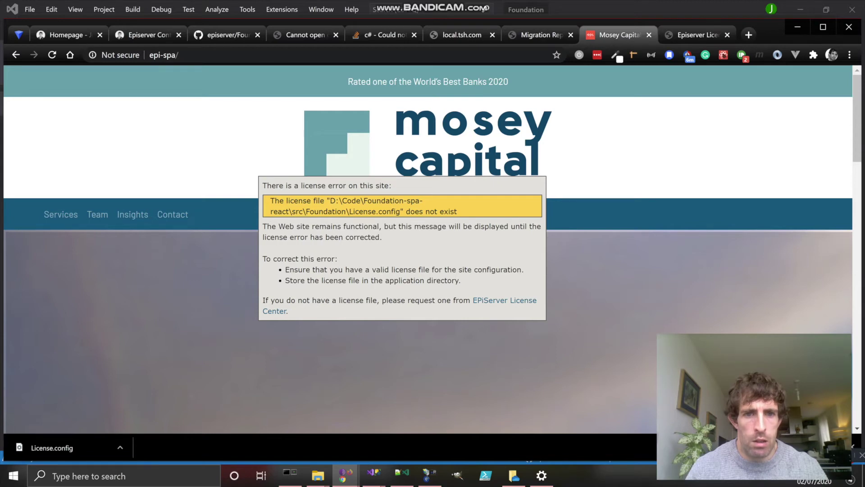
Step: Paste License.config into the src\Foundation project folder
{"action": "key", "text": "alt+Tab"}
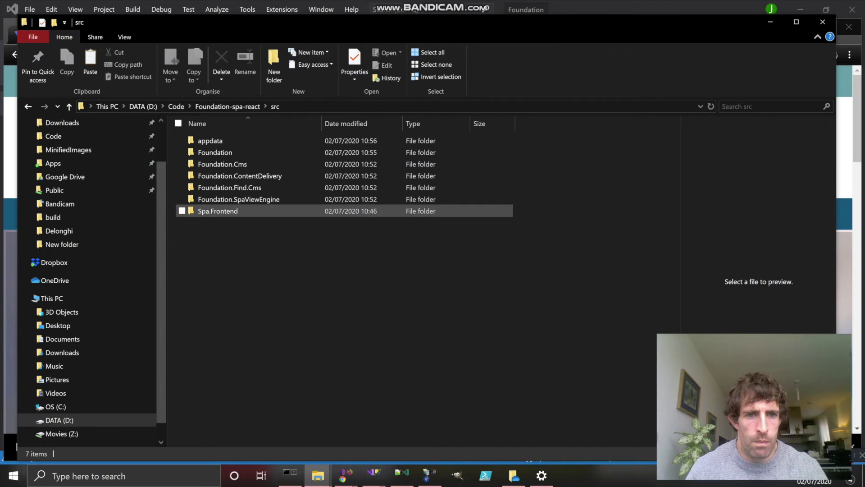
{"action": "double_click", "coordinate": [215, 152]}
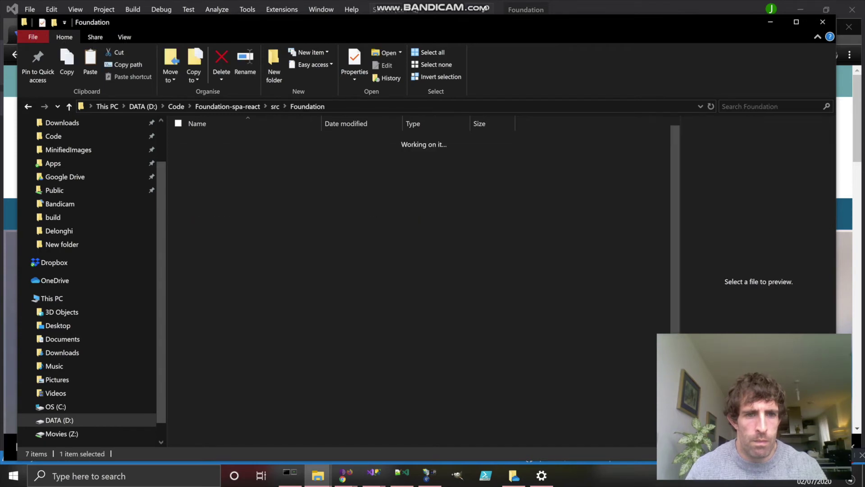
{"action": "key", "text": "ctrl+v"}
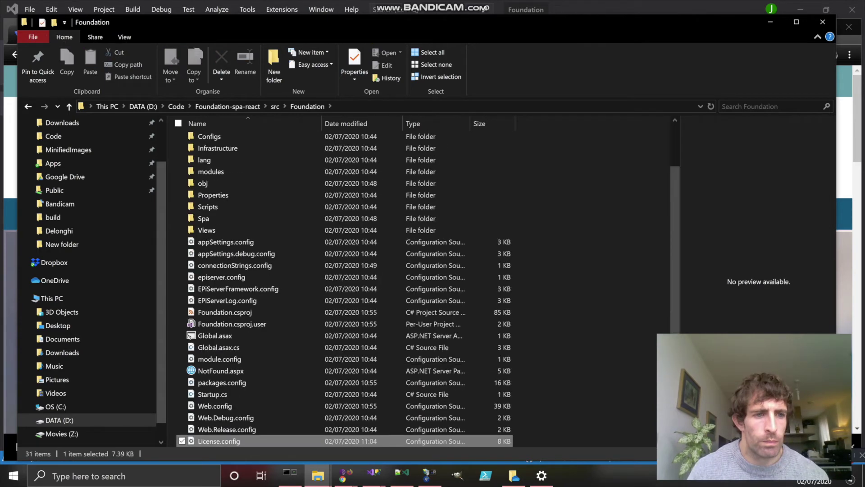
{"action": "key", "text": "alt+Tab"}
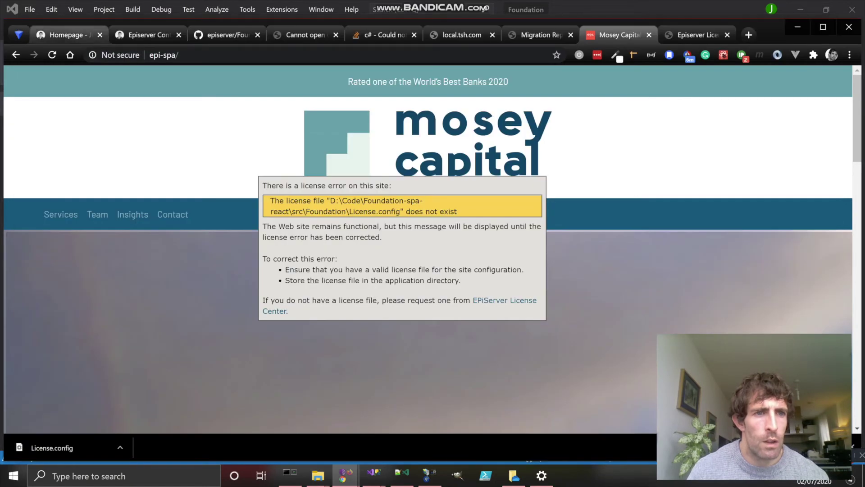
Step: Reload the Mosey Capital site so it picks up the new license
{"action": "key", "text": "F5"}
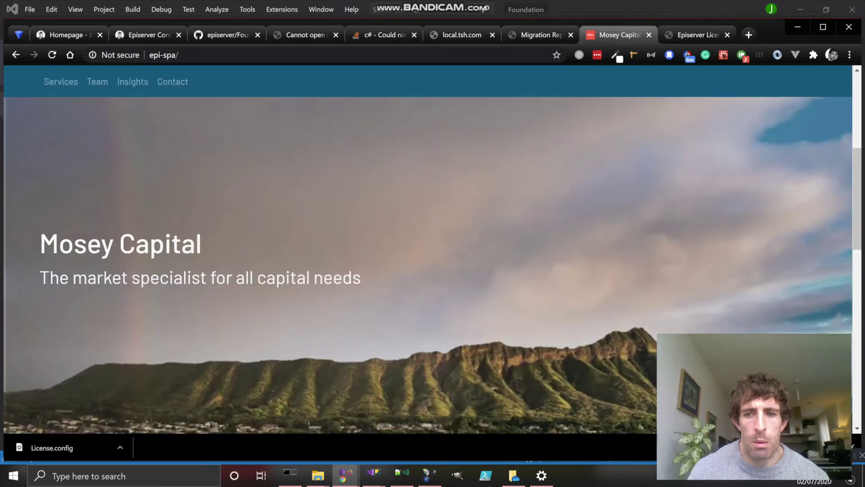
{"action": "scroll", "coordinate": [428, 266], "scroll_direction": "down", "scroll_amount": 15}
{"action": "scroll", "coordinate": [428, 266], "scroll_direction": "up", "scroll_amount": 12}
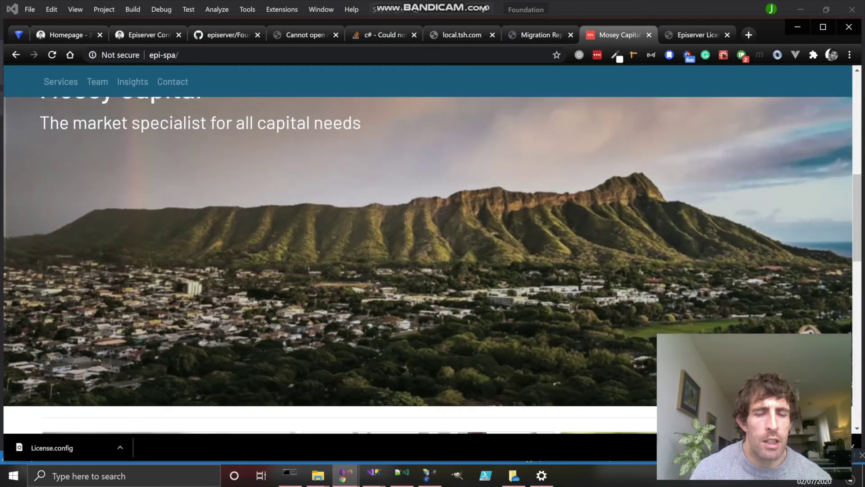
{"action": "scroll", "coordinate": [428, 266], "scroll_direction": "up", "scroll_amount": 4}
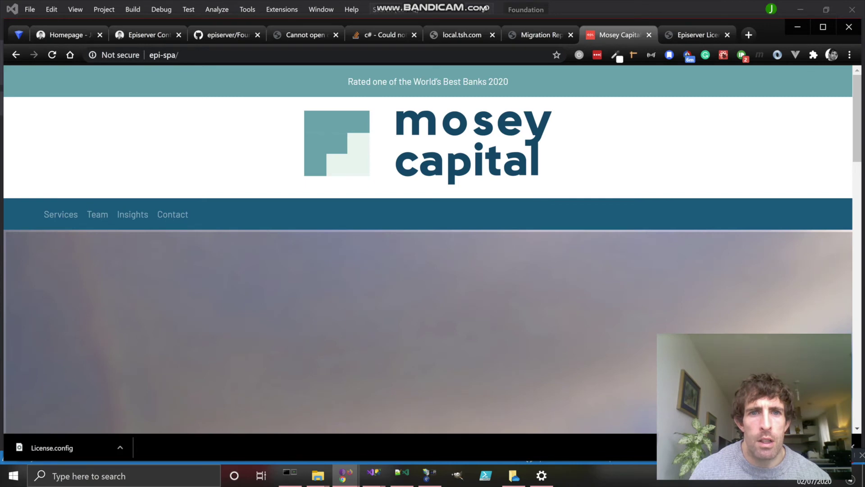
Step: Load the epi-spa/episerver login page and select the admin login name in the GitHub readme
{"action": "left_click", "coordinate": [179, 55]}
{"action": "left_click", "coordinate": [179, 55]}
{"action": "type", "text": "epi"}
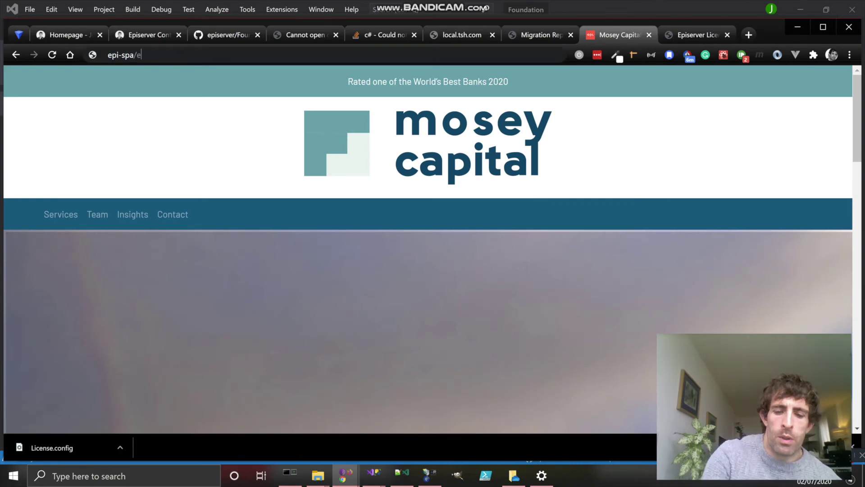
{"action": "type", "text": "server"}
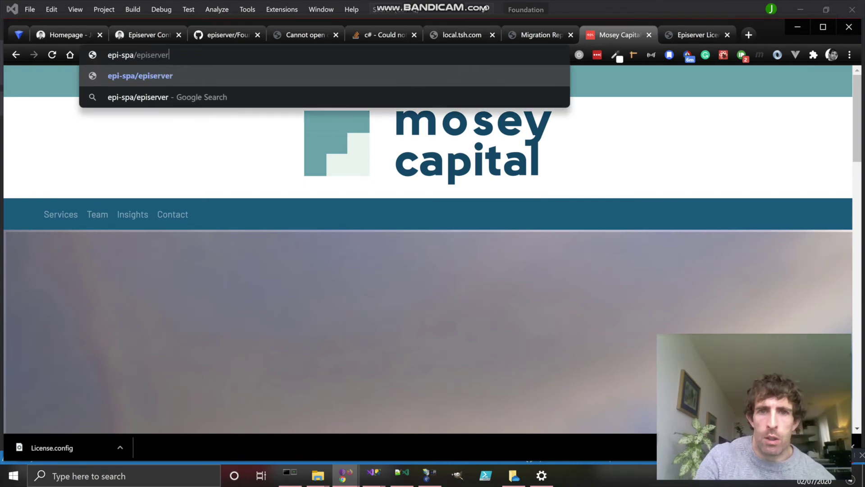
{"action": "key", "text": "Return"}
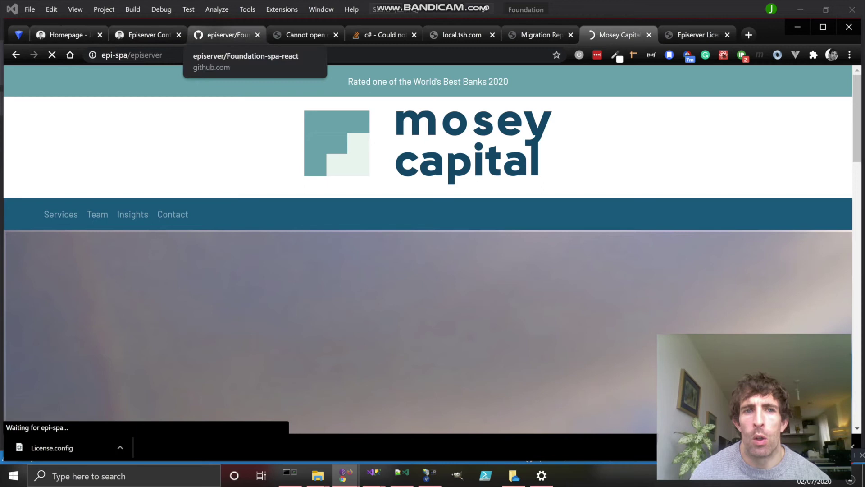
{"action": "left_click", "coordinate": [225, 35]}
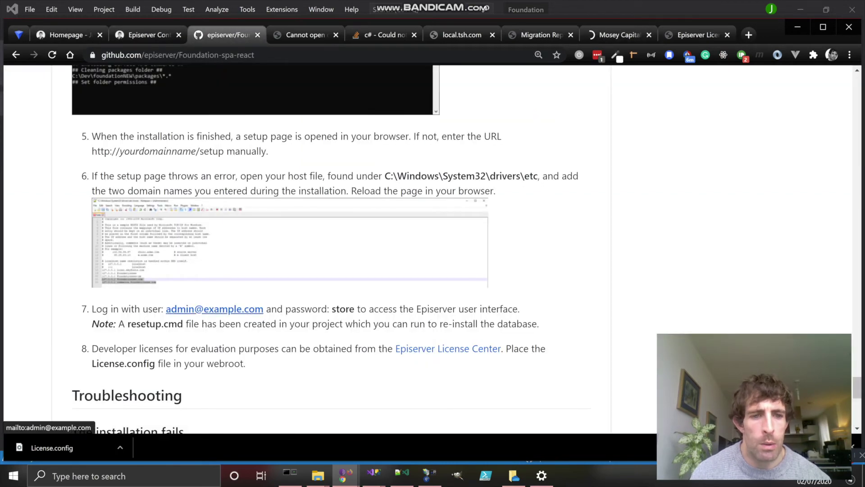
{"action": "double_click", "coordinate": [215, 309]}
{"action": "key", "text": "ctrl+c"}
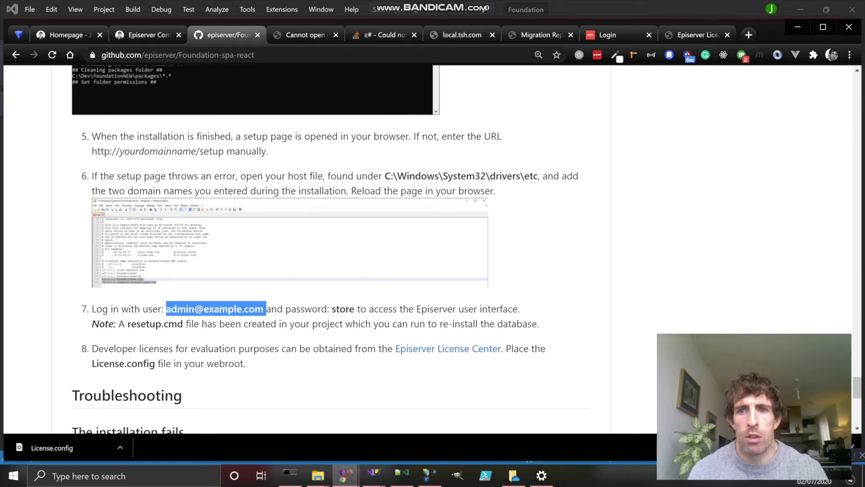
Step: Log in on the CMS page with the readme's admin name and the demo password
{"action": "left_click", "coordinate": [607, 35]}
{"action": "key", "text": "ctrl+v"}
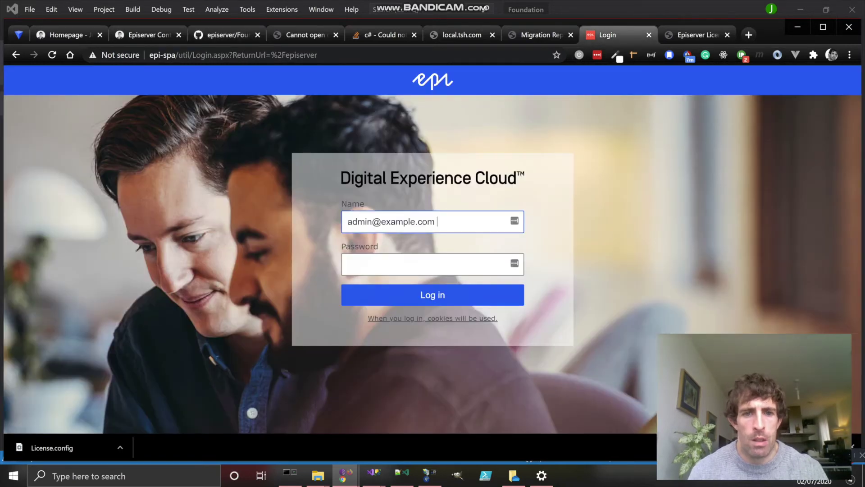
{"action": "key", "text": "Tab"}
{"action": "type", "text": "store"}
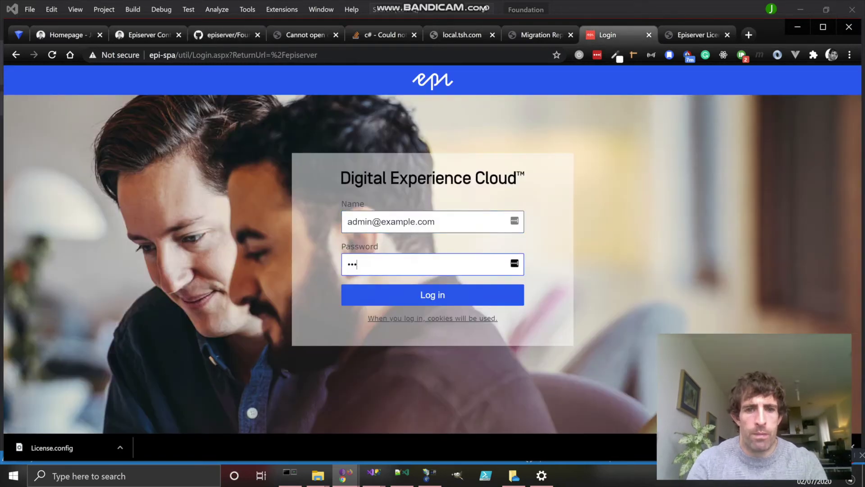
{"action": "key", "text": "Return"}
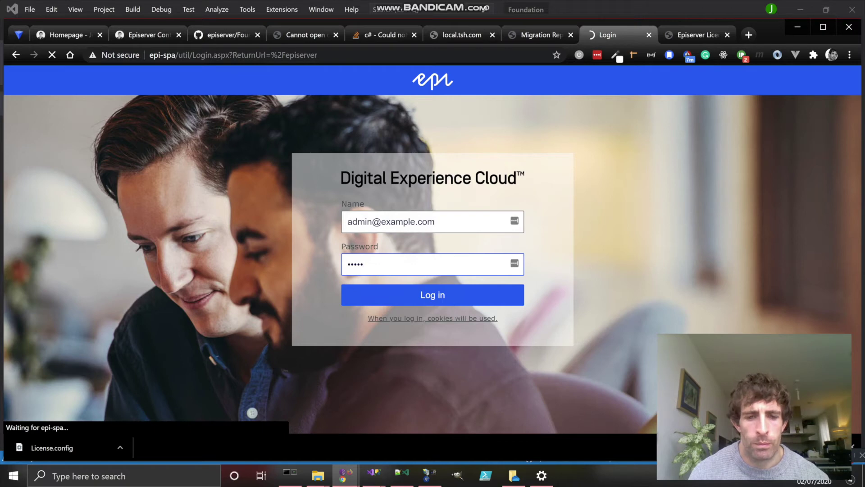
Step: View the readme's hosts-file screenshot full size, then resubmit the CMS login
{"action": "mouse_move", "coordinate": [430, 476]}
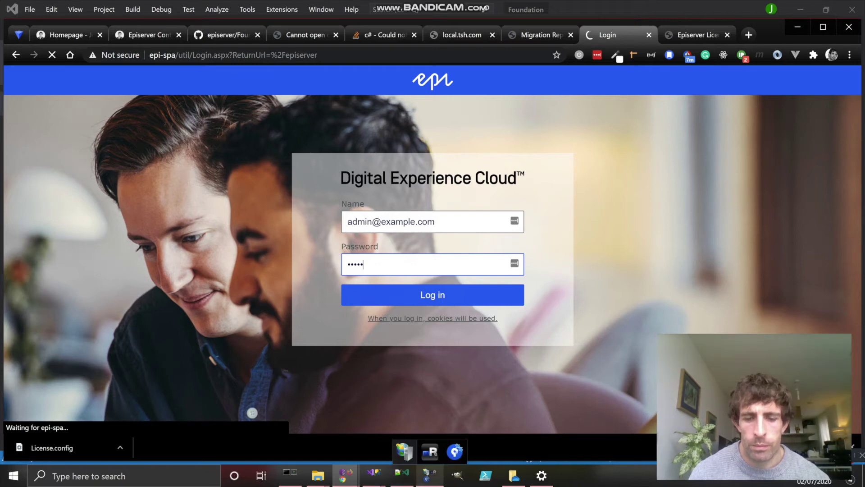
{"action": "mouse_move", "coordinate": [405, 450]}
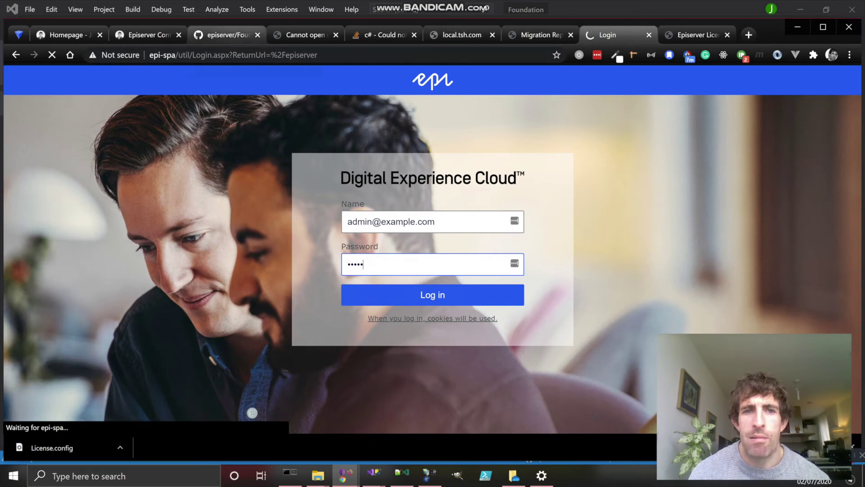
{"action": "left_click", "coordinate": [225, 34]}
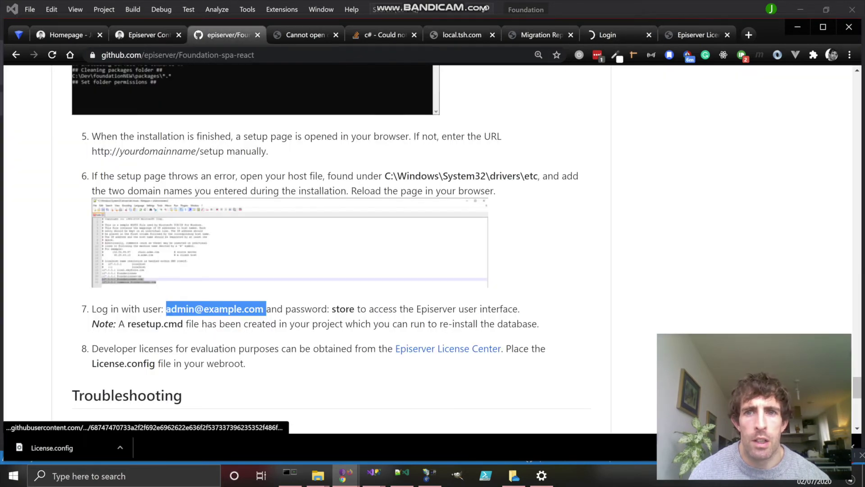
{"action": "left_click", "coordinate": [289, 243]}
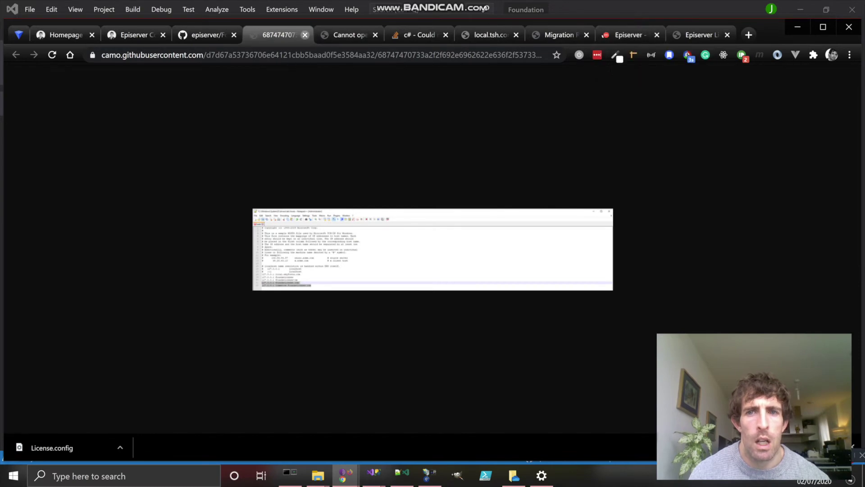
{"action": "left_click", "coordinate": [305, 34]}
{"action": "left_click", "coordinate": [559, 35]}
{"action": "key", "text": "Return"}
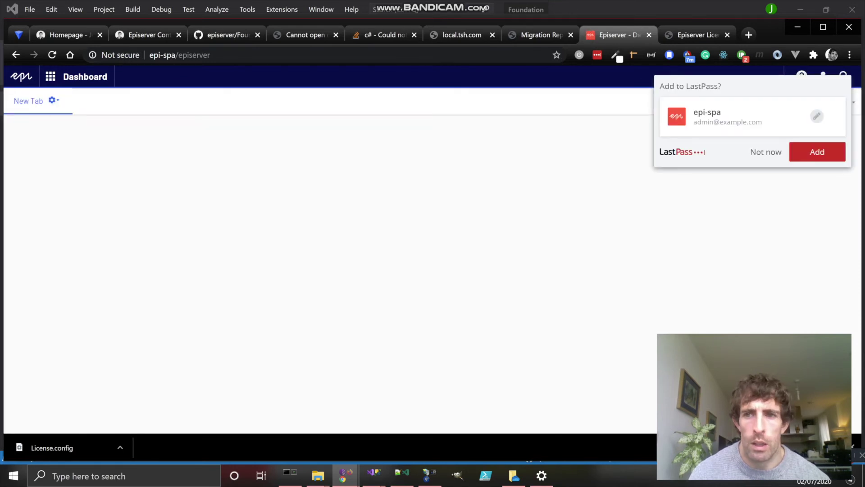
Step: Decline saving the password, open CMS edit view, and show the start page's Top content area blocks
{"action": "left_click", "coordinate": [766, 152]}
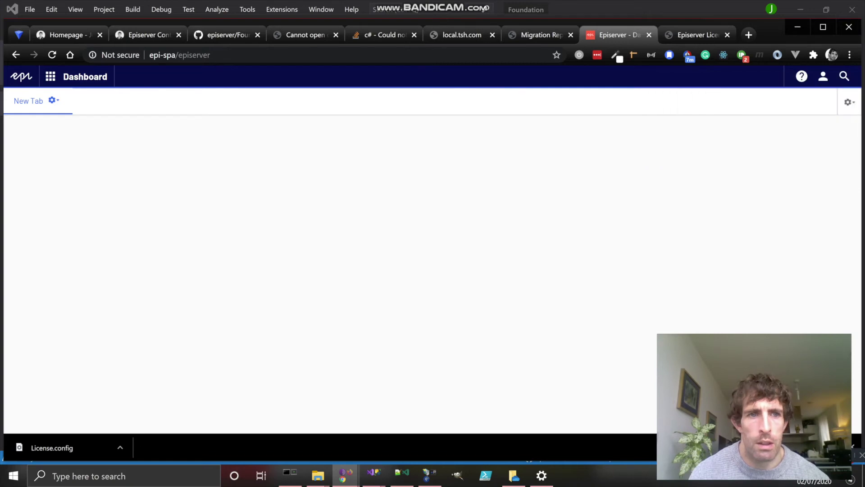
{"action": "left_click", "coordinate": [50, 76]}
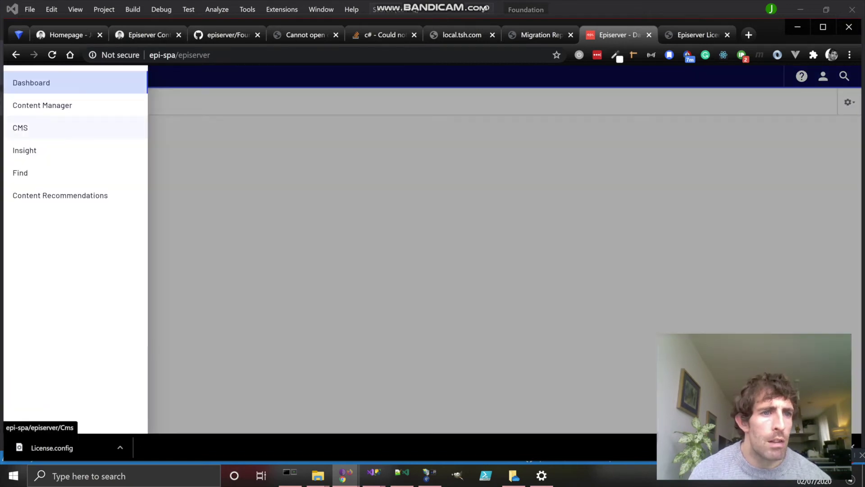
{"action": "left_click", "coordinate": [27, 128]}
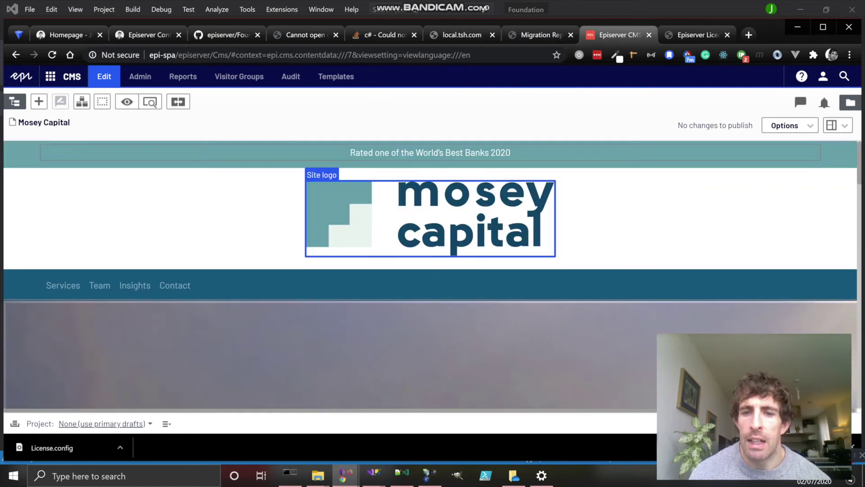
{"action": "scroll", "coordinate": [451, 257], "scroll_direction": "down", "scroll_amount": 1}
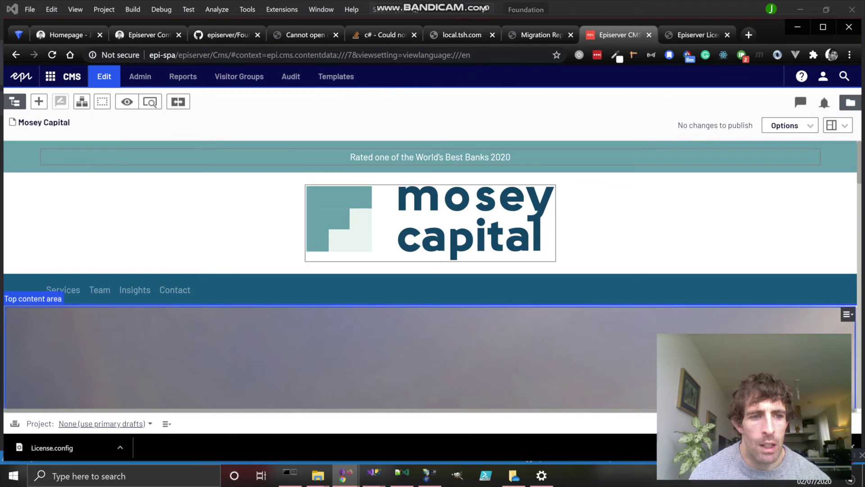
{"action": "double_click", "coordinate": [496, 356]}
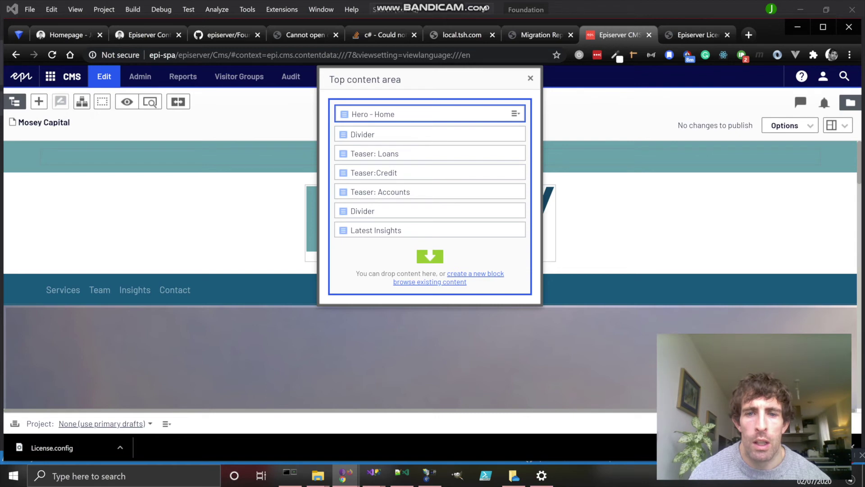
Step: Choose View from the Hero - Home block's context menu in the Top content area
{"action": "left_click", "coordinate": [515, 114]}
{"action": "left_click", "coordinate": [541, 127]}
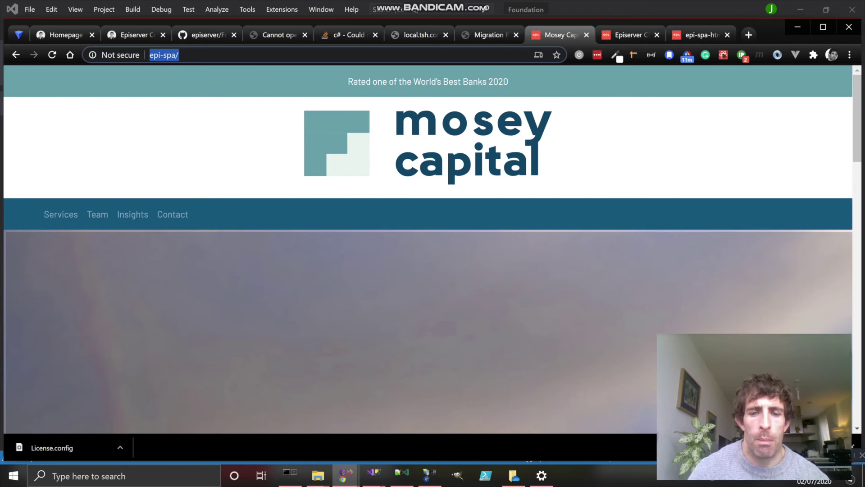
{"action": "right_click", "coordinate": [468, 279]}
{"action": "left_click", "coordinate": [495, 270]}
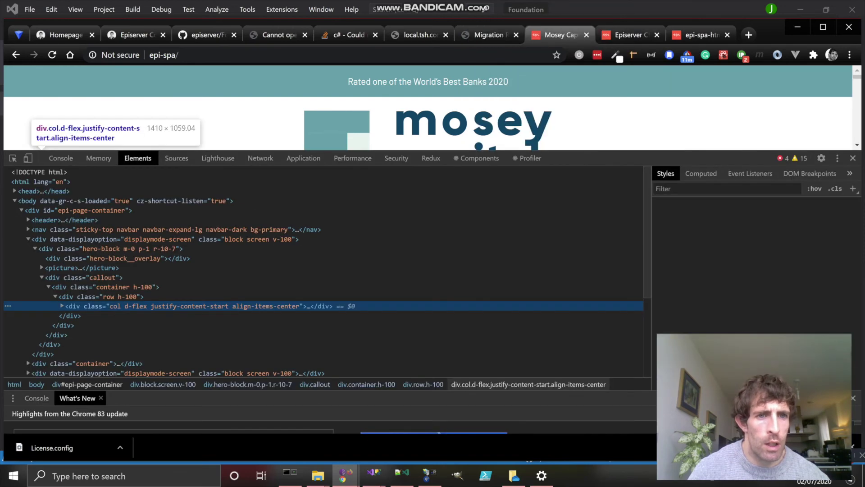
{"action": "left_click", "coordinate": [260, 158]}
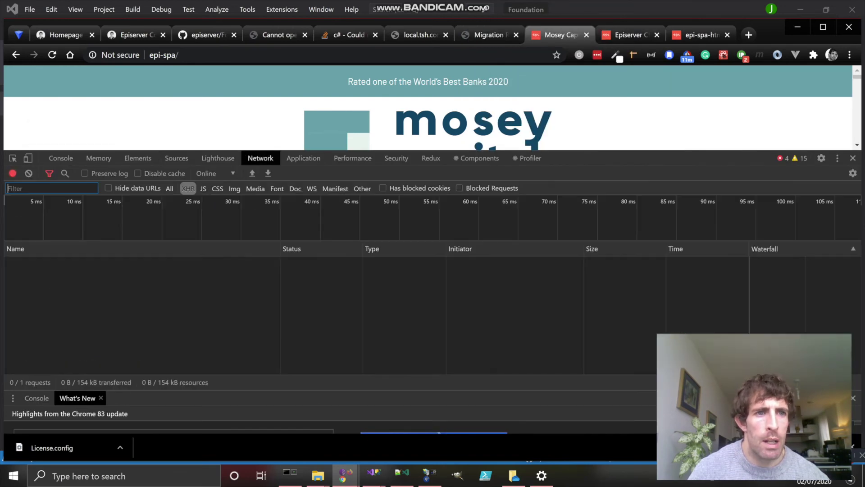
{"action": "key", "text": "F5"}
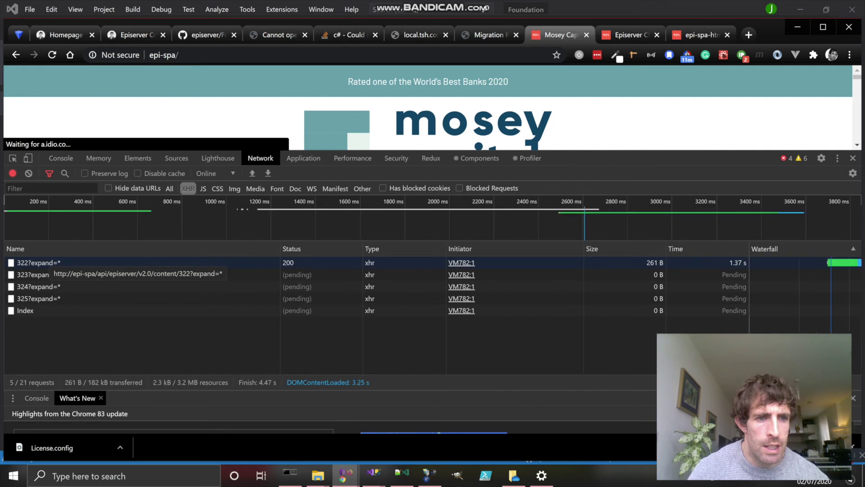
{"action": "left_click", "coordinate": [38, 262]}
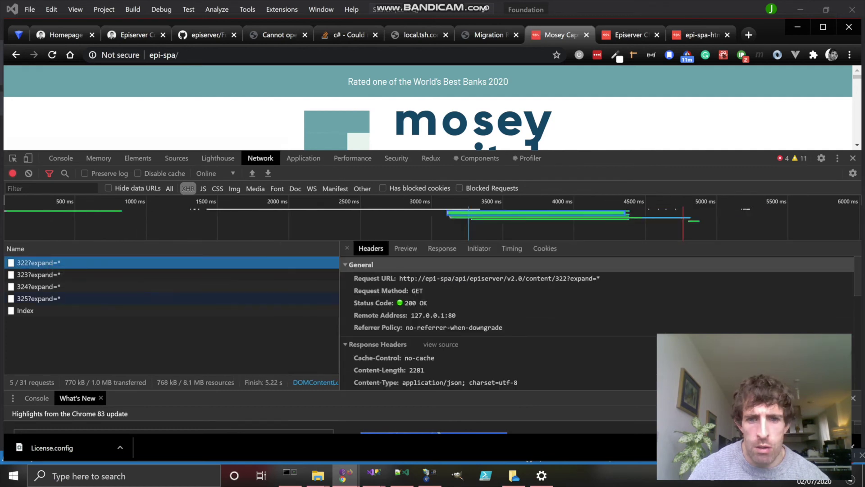
{"action": "left_click", "coordinate": [374, 278]}
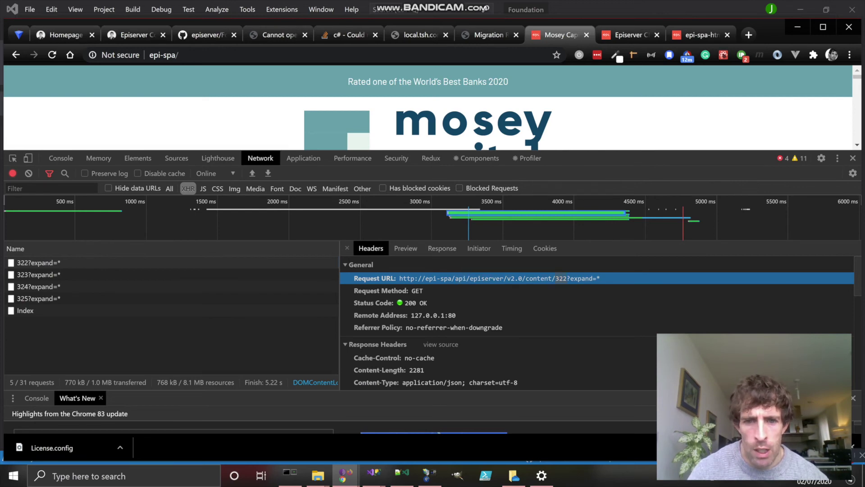
{"action": "left_click", "coordinate": [442, 249]}
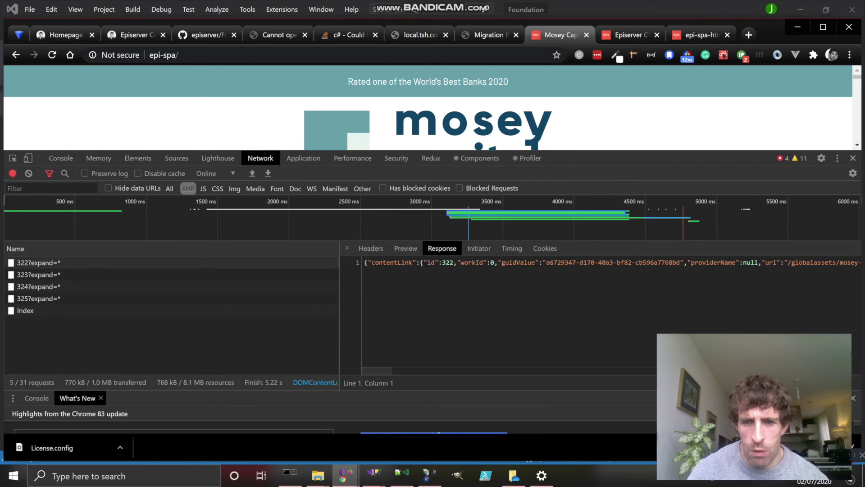
{"action": "scroll", "coordinate": [509, 311], "scroll_direction": "right", "scroll_amount": 5}
{"action": "scroll", "coordinate": [509, 311], "scroll_direction": "right", "scroll_amount": 10}
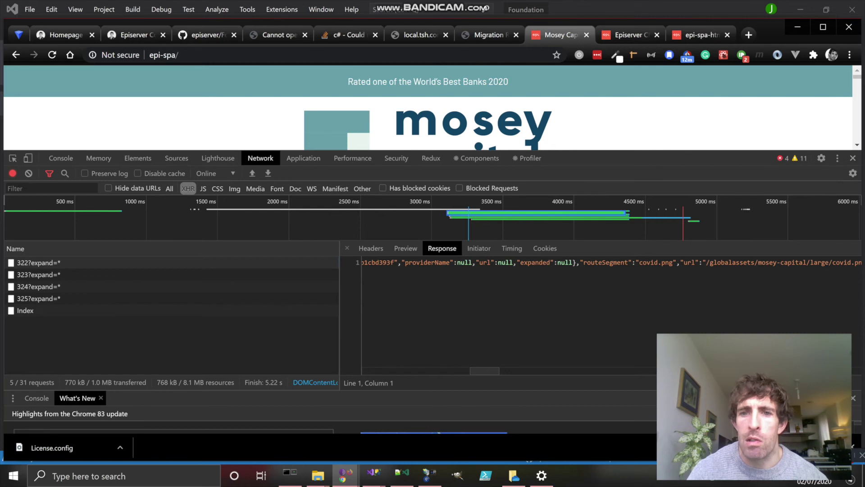
{"action": "left_click", "coordinate": [853, 158]}
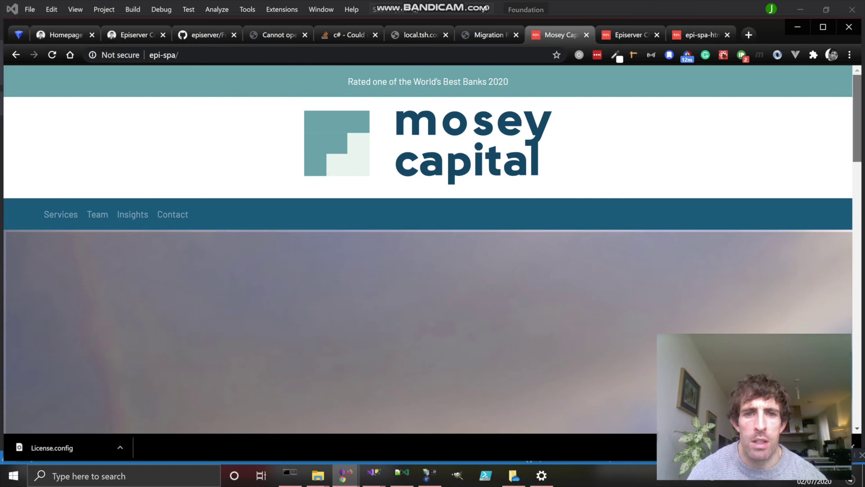
{"action": "scroll", "coordinate": [428, 248], "scroll_direction": "down", "scroll_amount": 3}
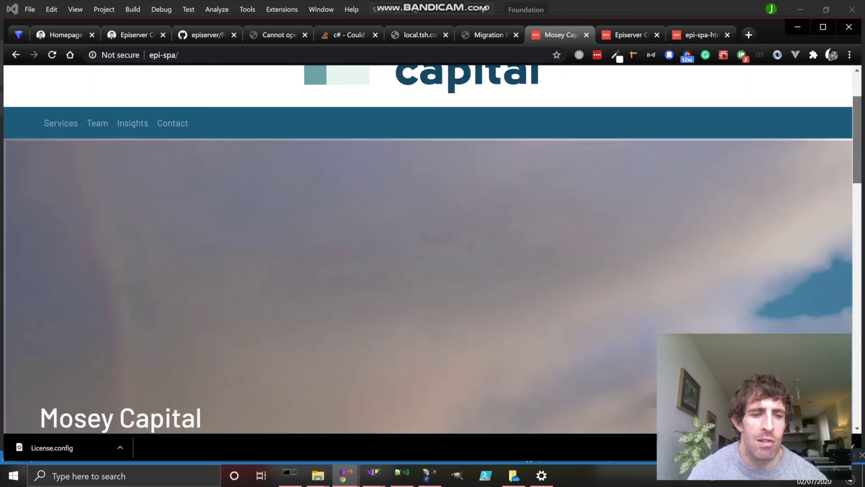
{"action": "scroll", "coordinate": [428, 266], "scroll_direction": "down", "scroll_amount": 2}
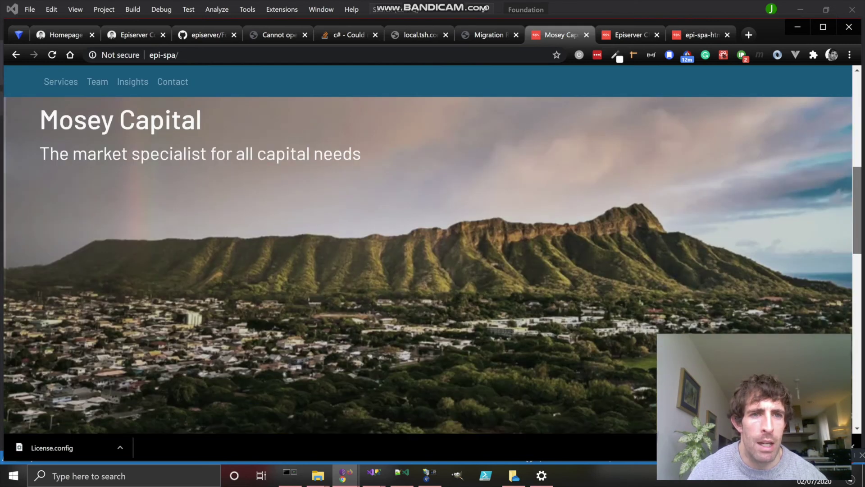
{"action": "scroll", "coordinate": [428, 266], "scroll_direction": "down", "scroll_amount": 3}
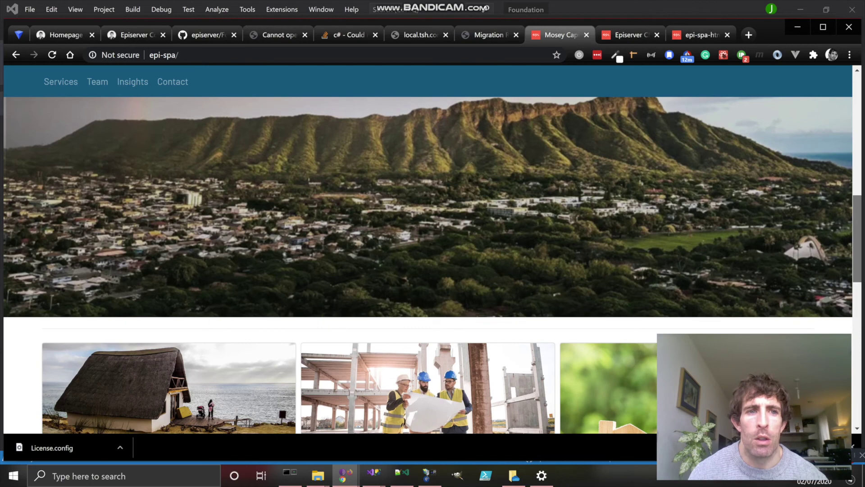
{"action": "scroll", "coordinate": [428, 265], "scroll_direction": "down", "scroll_amount": 1}
{"action": "scroll", "coordinate": [428, 266], "scroll_direction": "down", "scroll_amount": 7}
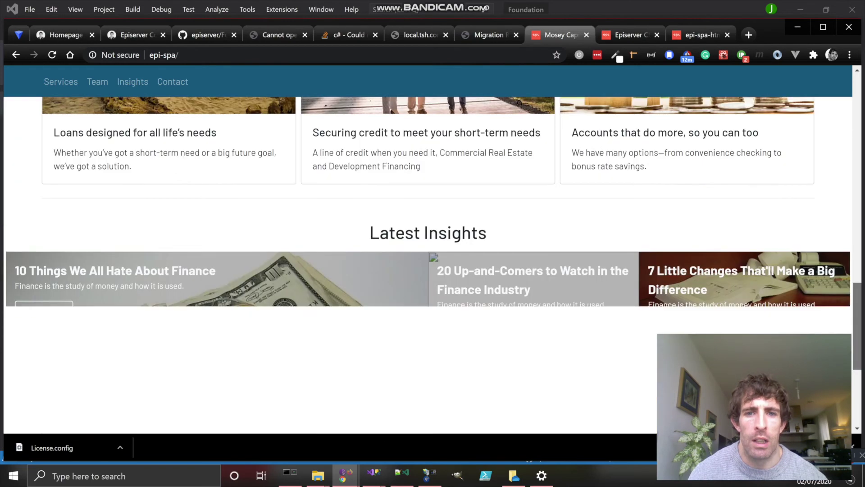
{"action": "scroll", "coordinate": [428, 266], "scroll_direction": "up", "scroll_amount": 9}
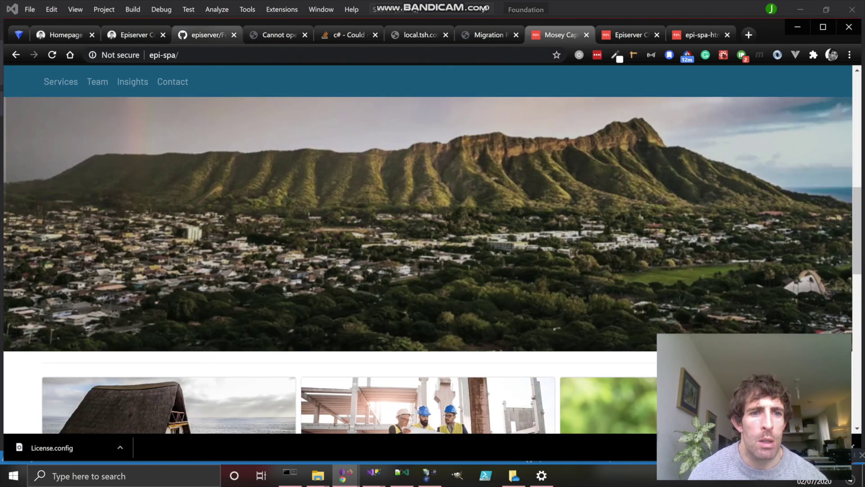
{"action": "left_click", "coordinate": [205, 35]}
Step: Scroll the Foundation-spa-react README up to the Pre-installation set-up SQL server section
{"action": "scroll", "coordinate": [315, 248], "scroll_direction": "up", "scroll_amount": 10}
{"action": "scroll", "coordinate": [315, 247], "scroll_direction": "up", "scroll_amount": 15}
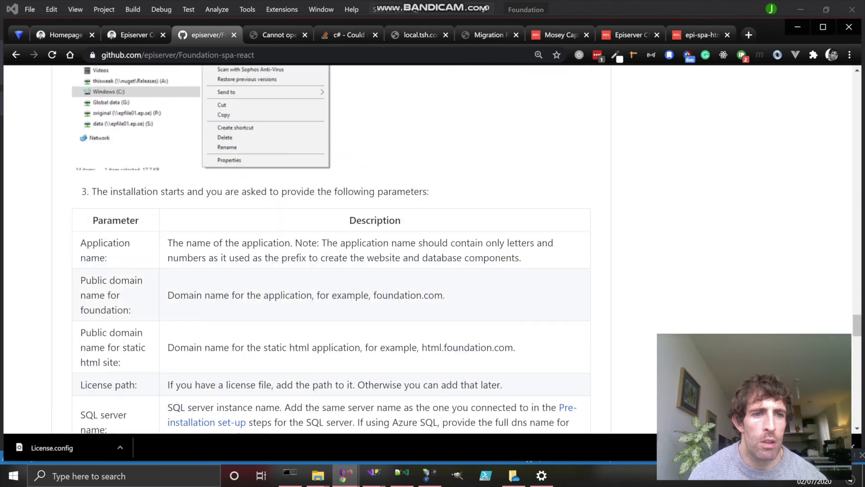
{"action": "scroll", "coordinate": [316, 248], "scroll_direction": "up", "scroll_amount": 15}
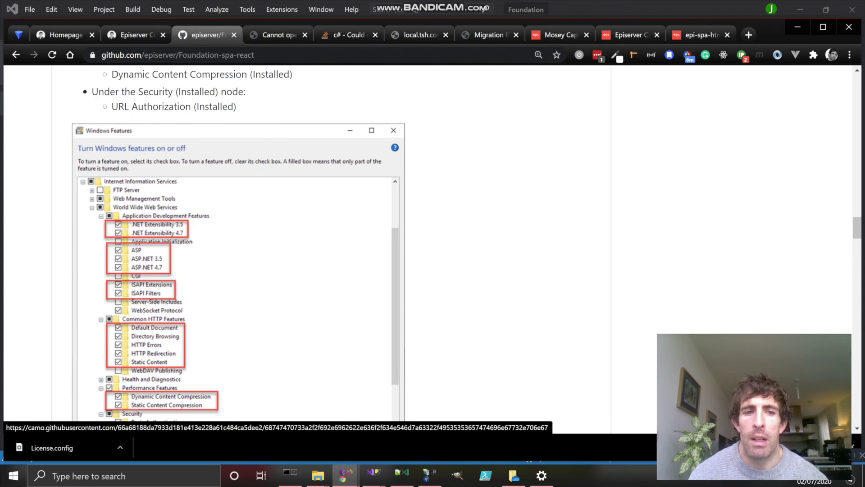
{"action": "scroll", "coordinate": [239, 270], "scroll_direction": "up", "scroll_amount": 5}
{"action": "scroll", "coordinate": [239, 387], "scroll_direction": "up", "scroll_amount": 1}
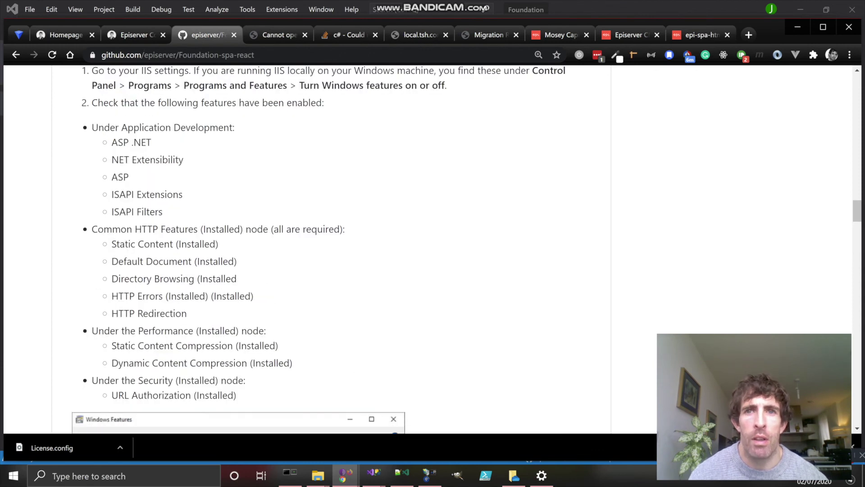
{"action": "scroll", "coordinate": [239, 270], "scroll_direction": "up", "scroll_amount": 5}
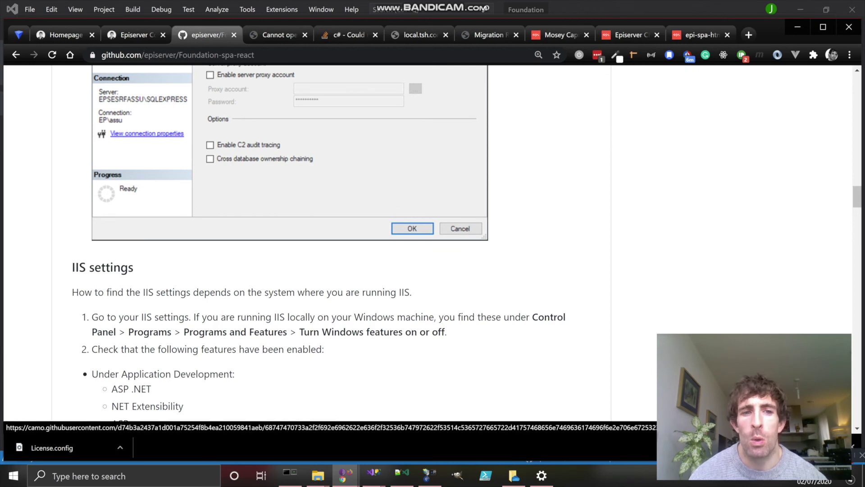
{"action": "scroll", "coordinate": [414, 314], "scroll_direction": "up", "scroll_amount": 7}
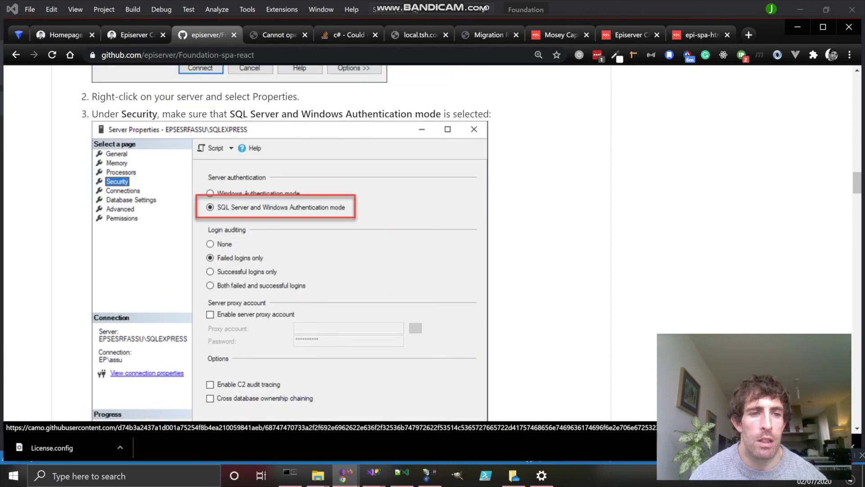
{"action": "scroll", "coordinate": [180, 187], "scroll_direction": "up", "scroll_amount": 5}
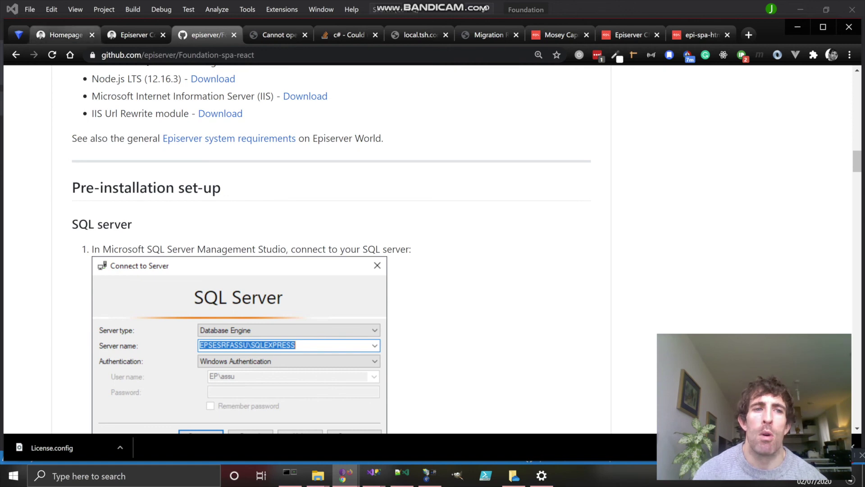
{"action": "left_click", "coordinate": [63, 35]}
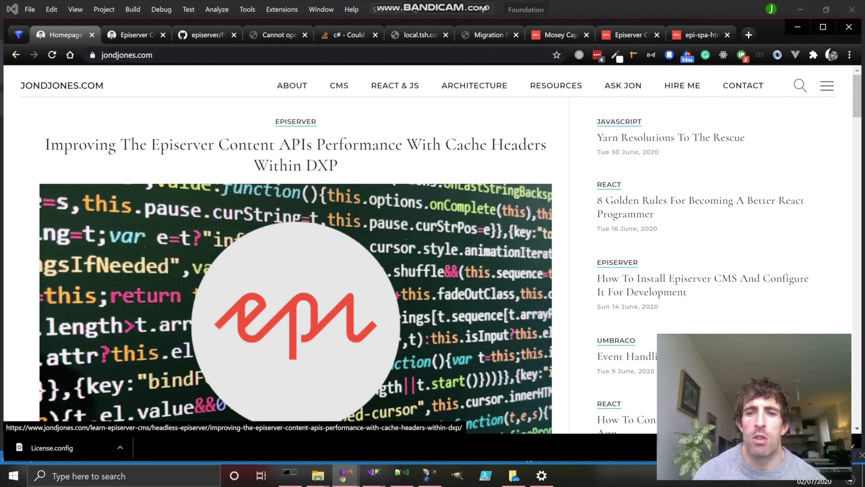
Step: Scroll down through the jondjones.com Latest Tutorials, then jump back to the top
{"action": "scroll", "coordinate": [295, 252], "scroll_direction": "down", "scroll_amount": 1}
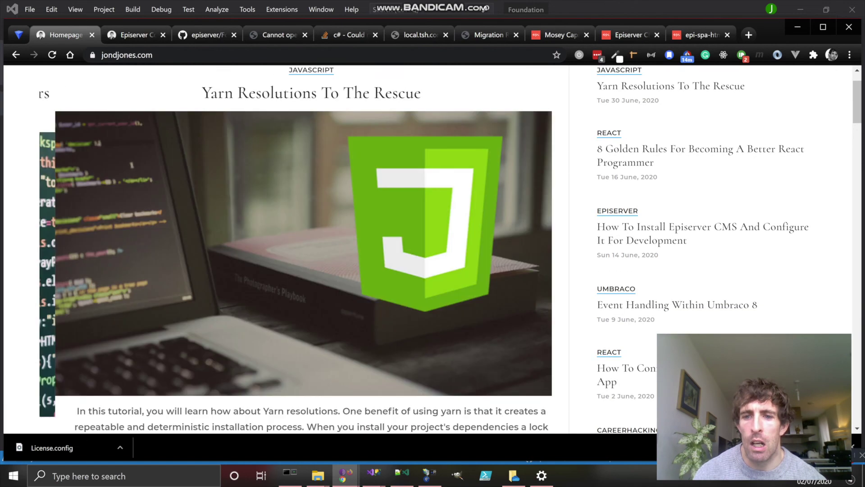
{"action": "scroll", "coordinate": [296, 252], "scroll_direction": "down", "scroll_amount": 15}
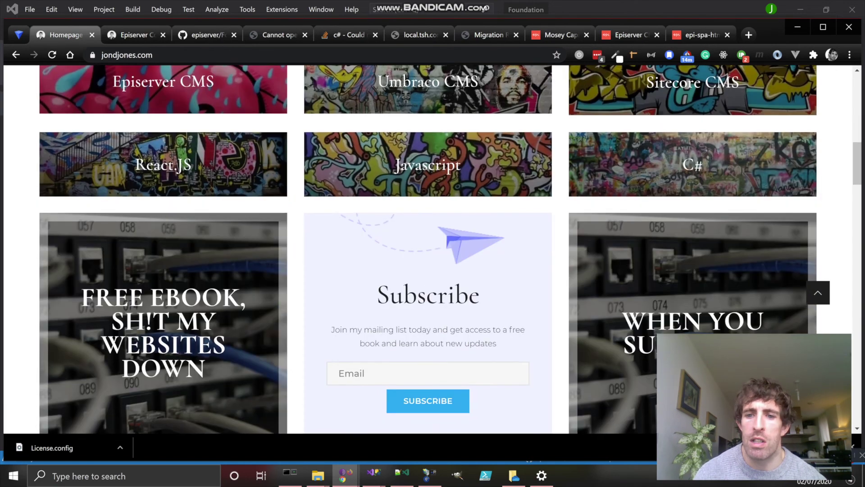
{"action": "scroll", "coordinate": [694, 298], "scroll_direction": "down", "scroll_amount": 2}
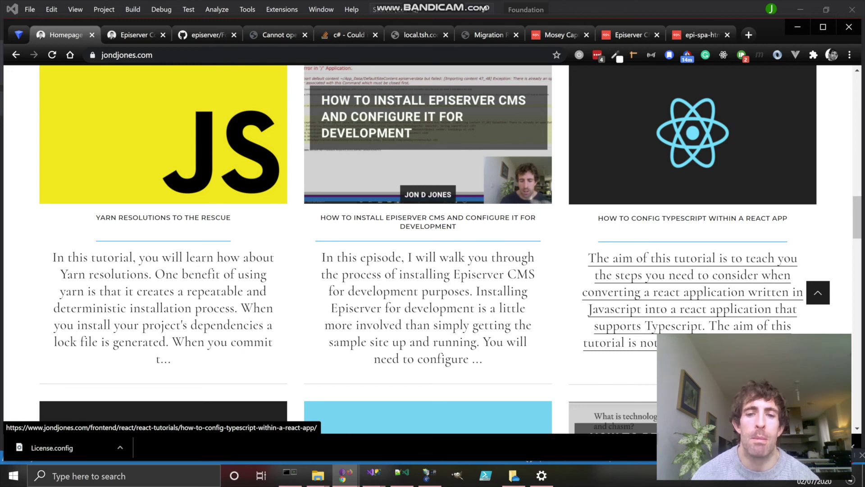
{"action": "left_click", "coordinate": [818, 293]}
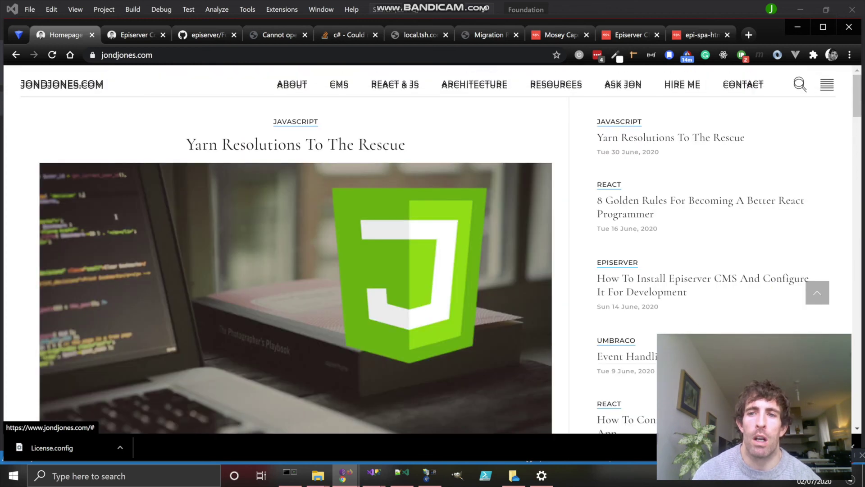